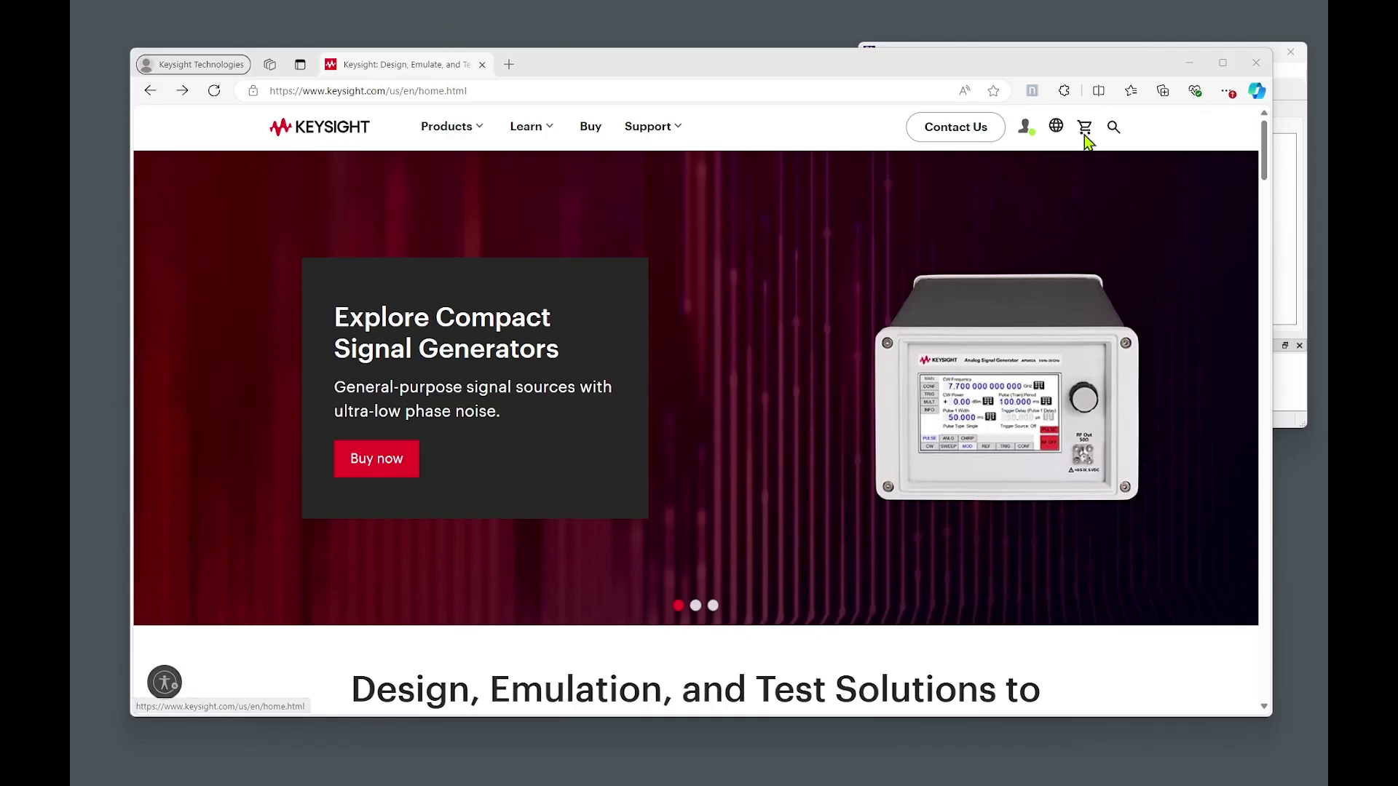
Search the Keysight site for 'Photonic Design', open the Photonic Designer installer downloads, then minimize the browser
{"action": "left_click", "coordinate": [1113, 127]}
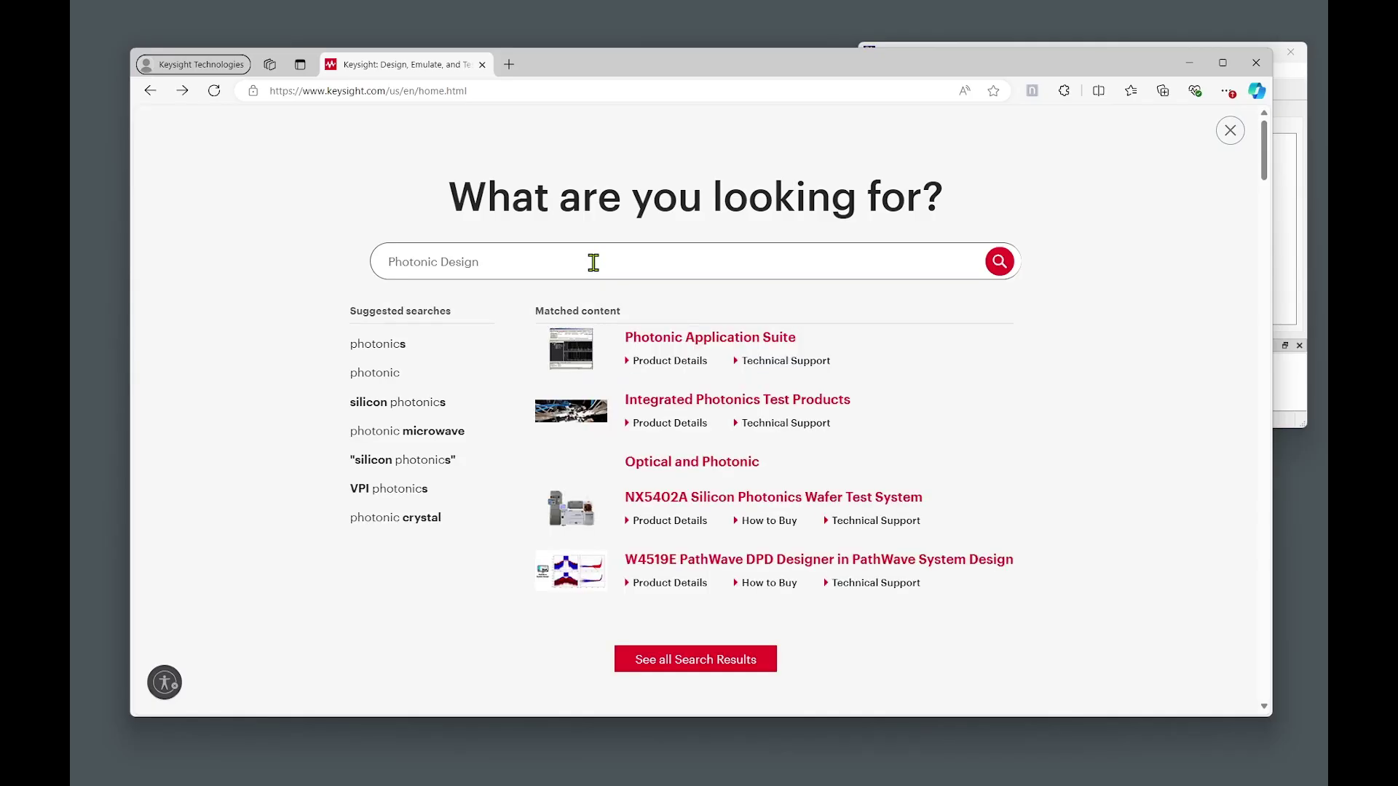
{"action": "left_click", "coordinate": [999, 262]}
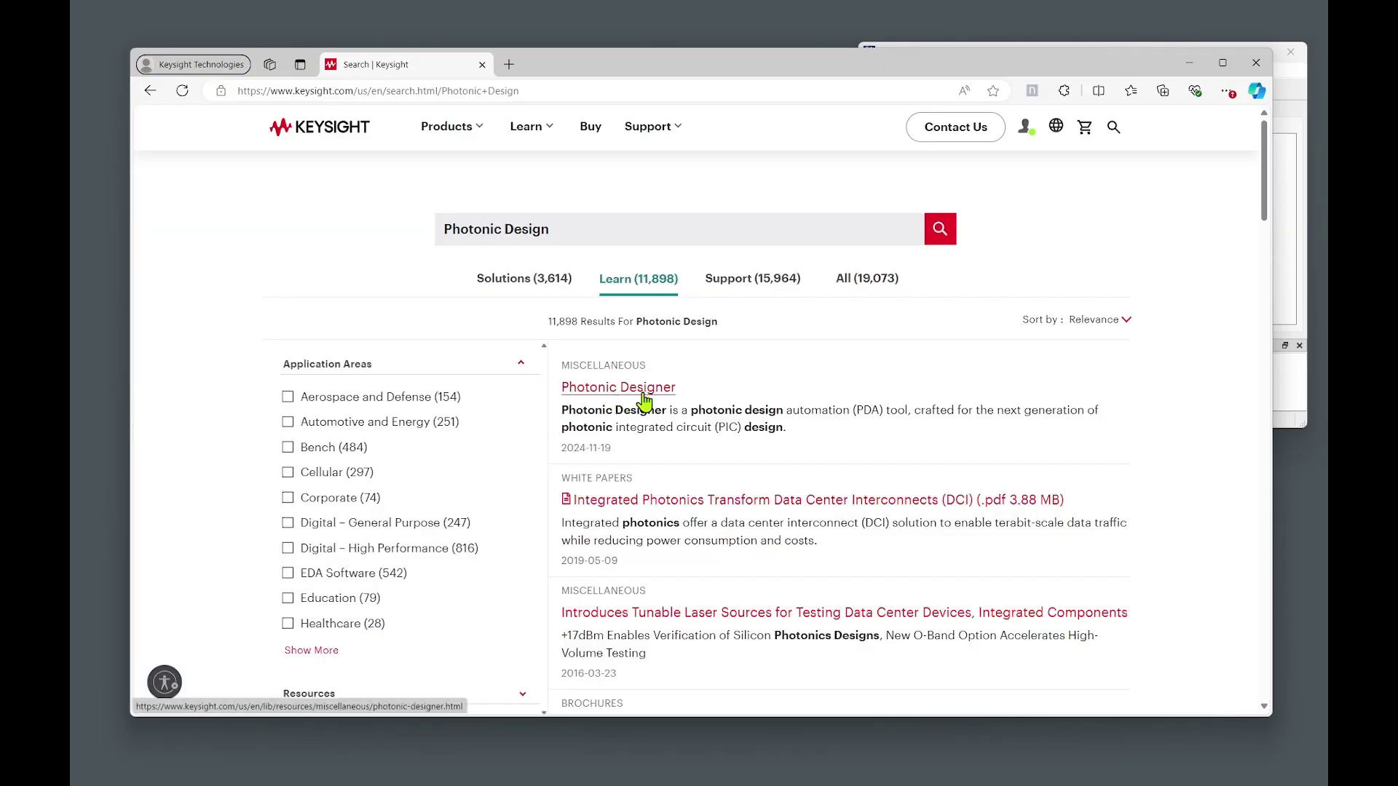
{"action": "left_click", "coordinate": [644, 393]}
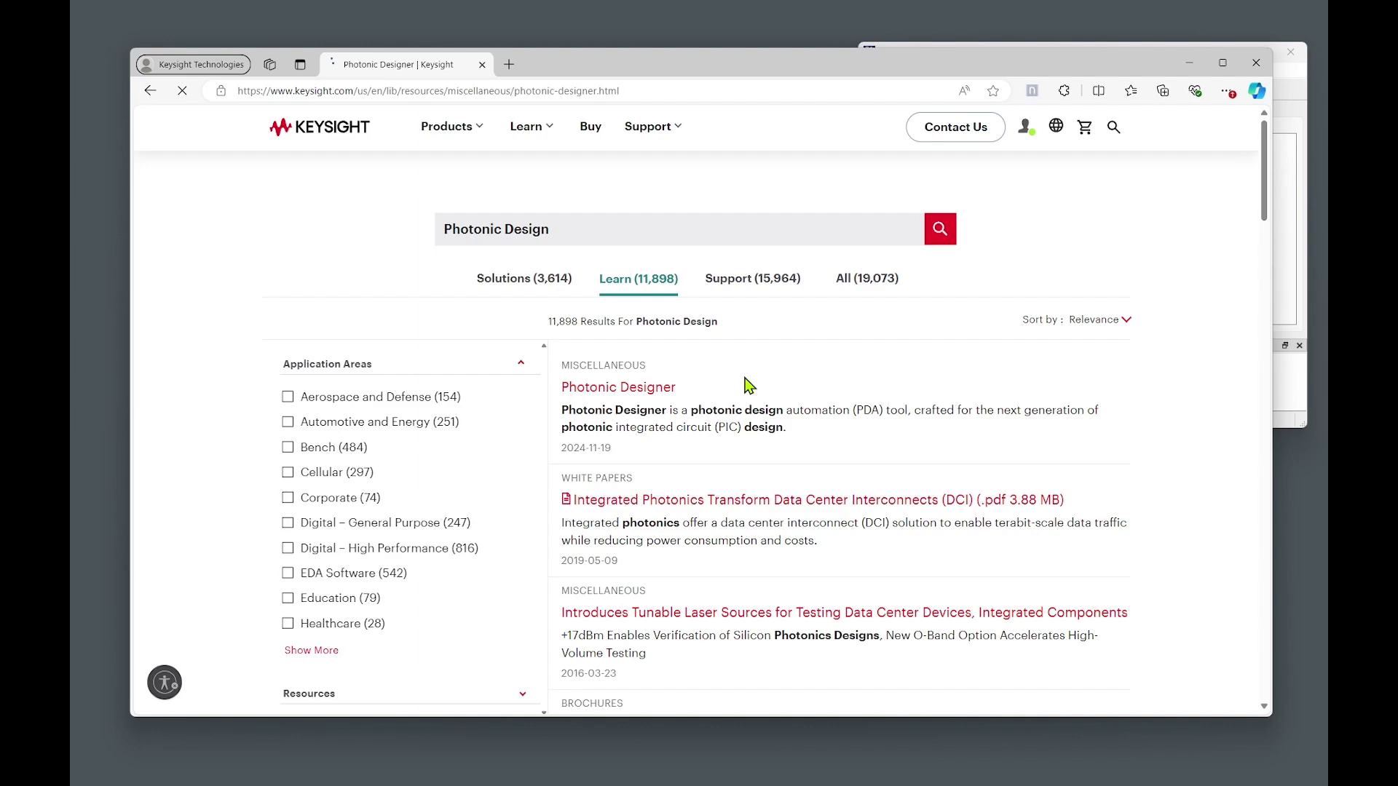
{"action": "scroll", "coordinate": [746, 378], "scroll_direction": "down", "scroll_amount": 2}
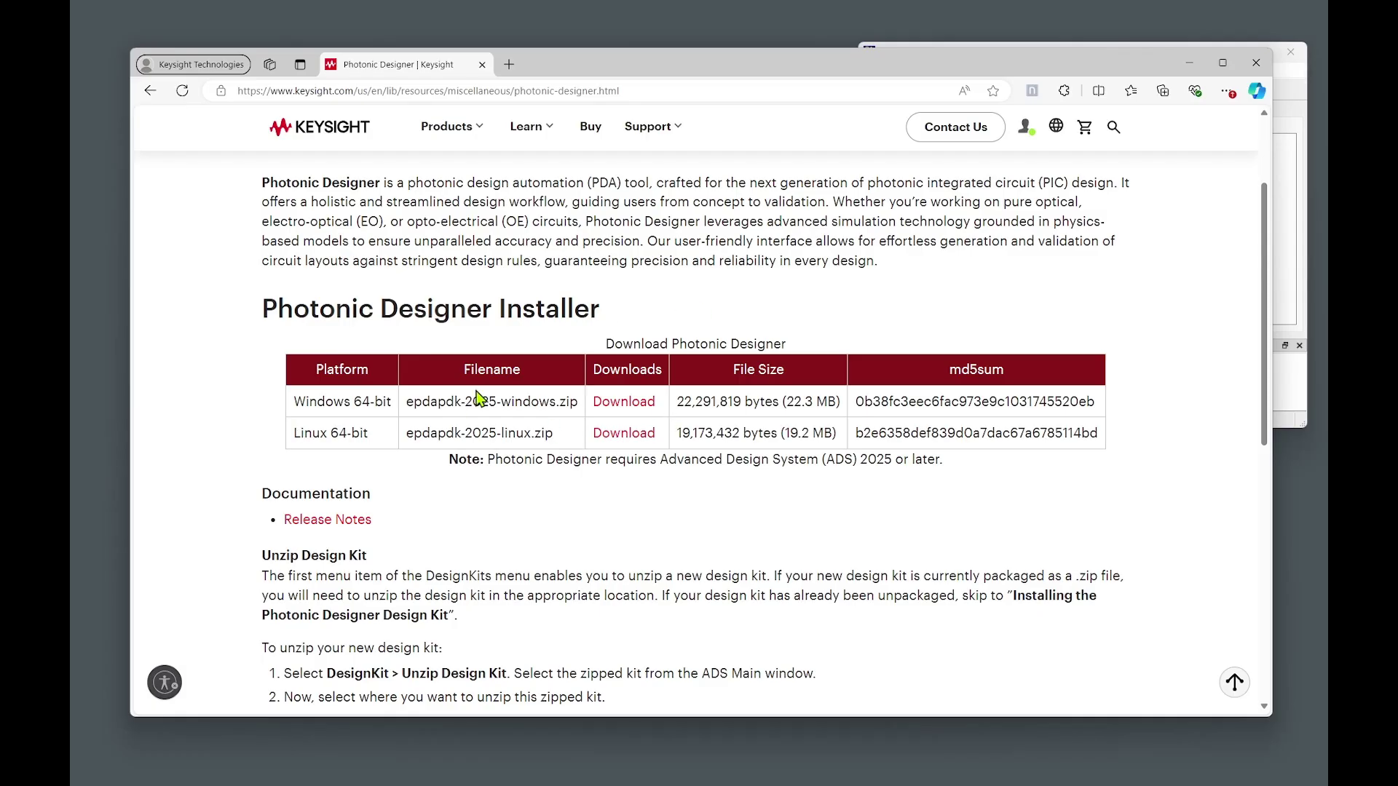
{"action": "left_click", "coordinate": [1191, 65]}
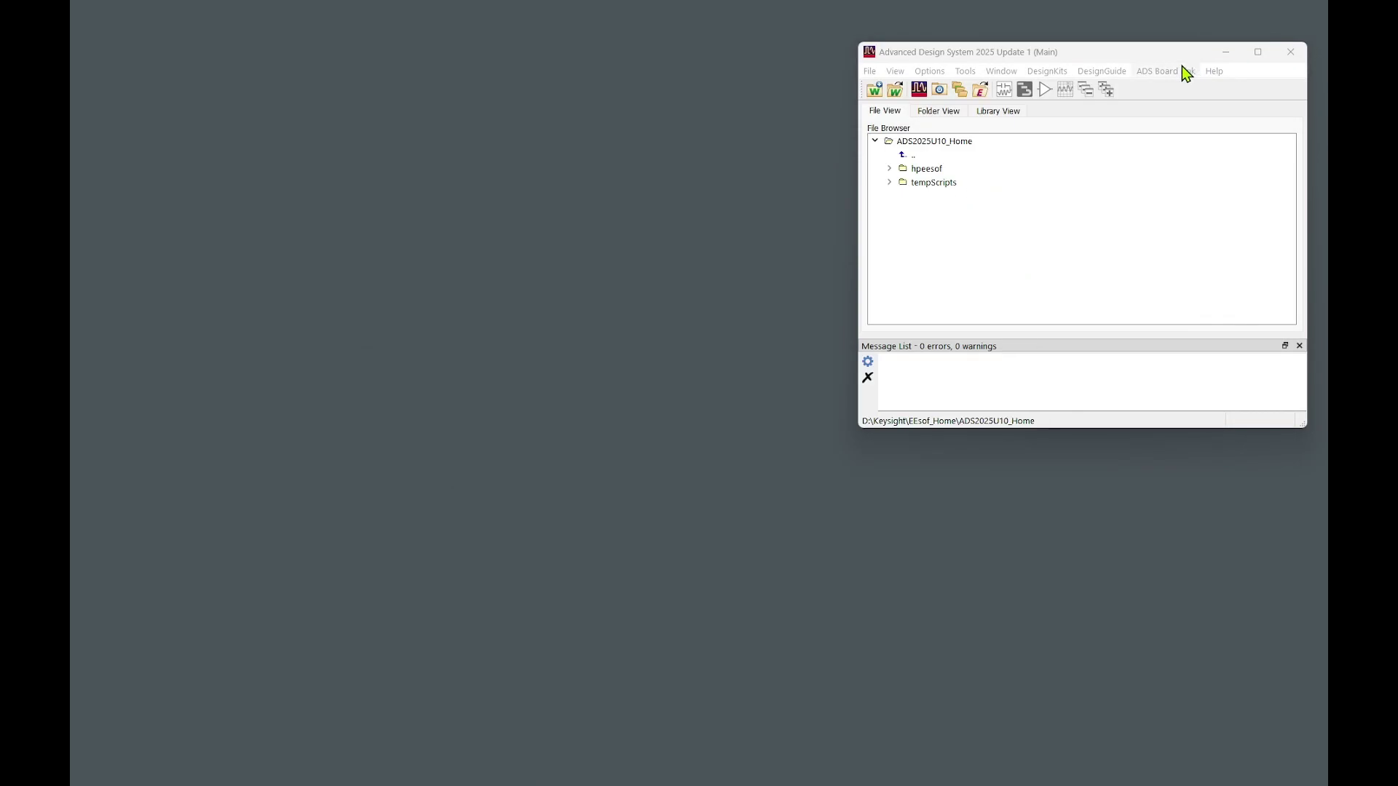
In Manage Favorite Design Kits, add the epdapdk kit through its lib.defs library definition file
{"action": "left_click", "coordinate": [1048, 67]}
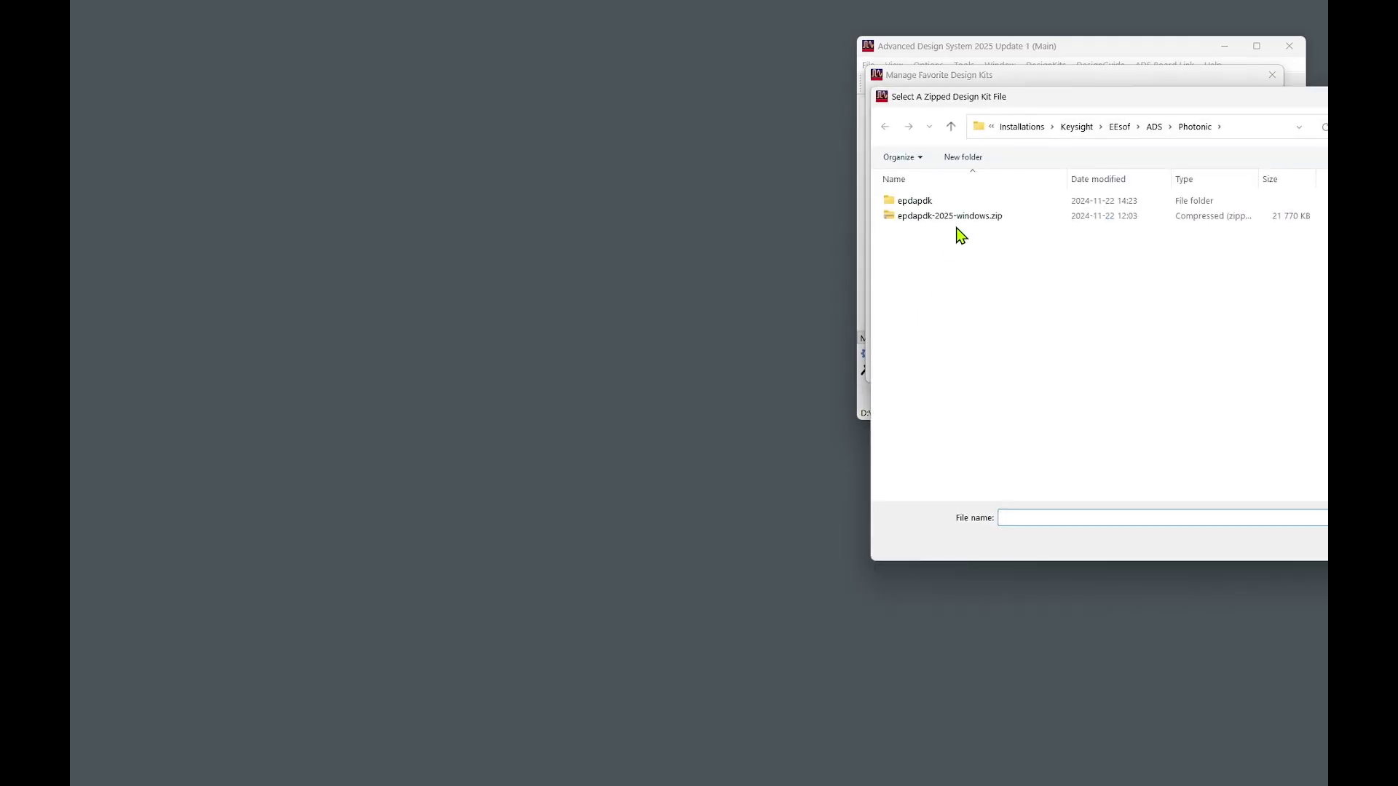
{"action": "left_click", "coordinate": [963, 216]}
{"action": "left_click_drag", "start_coordinate": [1190, 98], "coordinate": [964, 111]}
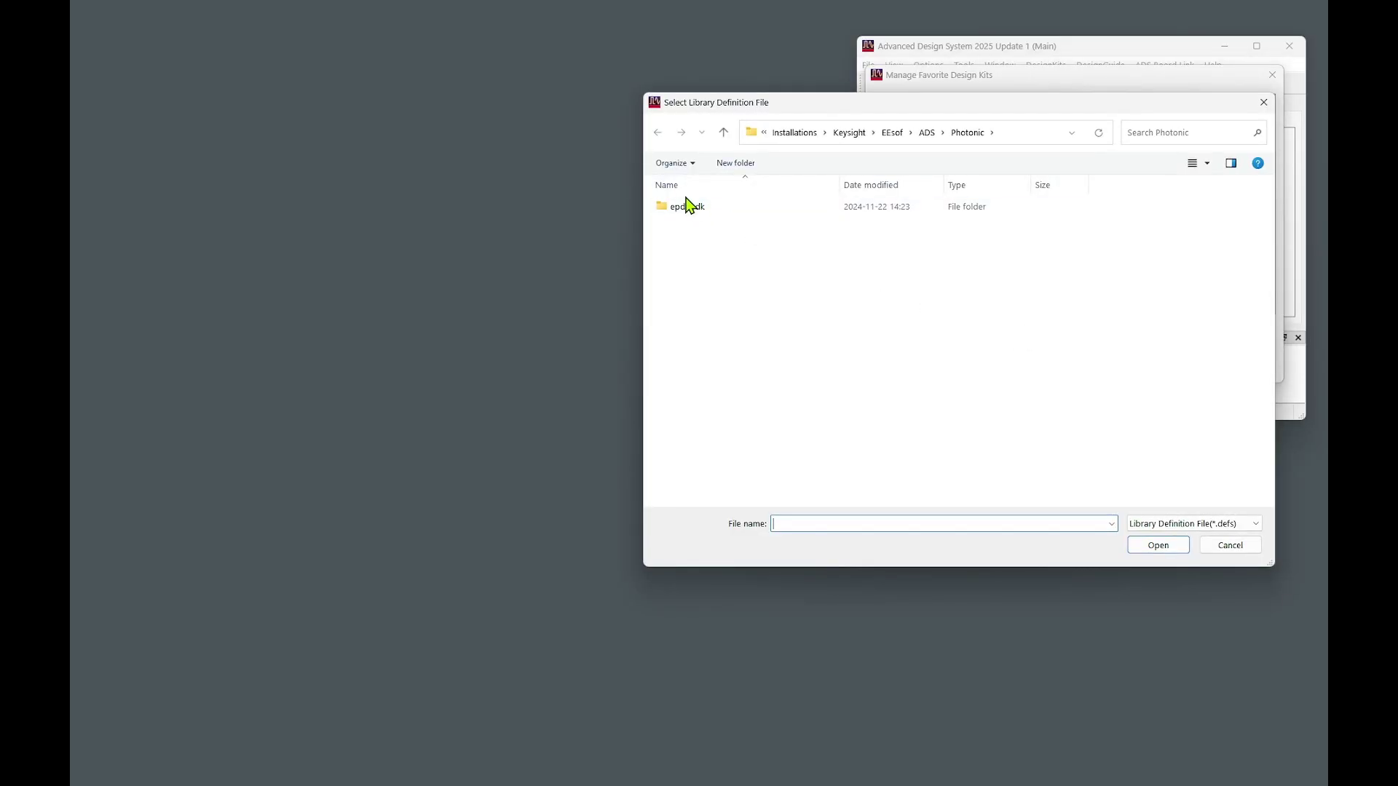
{"action": "left_click", "coordinate": [695, 211]}
{"action": "double_click", "coordinate": [697, 211]}
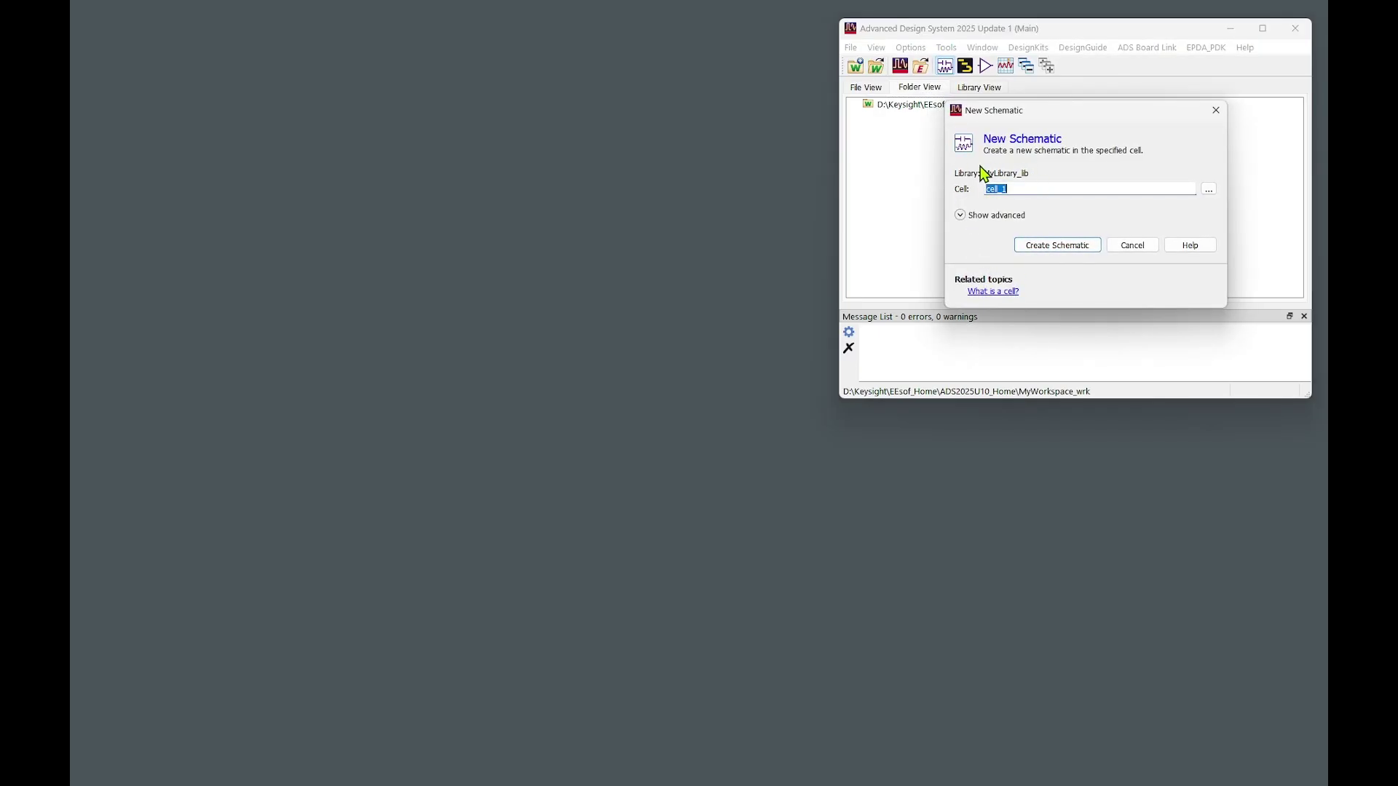
Create the schematic with the default cell name cell_1 in MyLibrary_lib
{"action": "left_click", "coordinate": [1078, 250]}
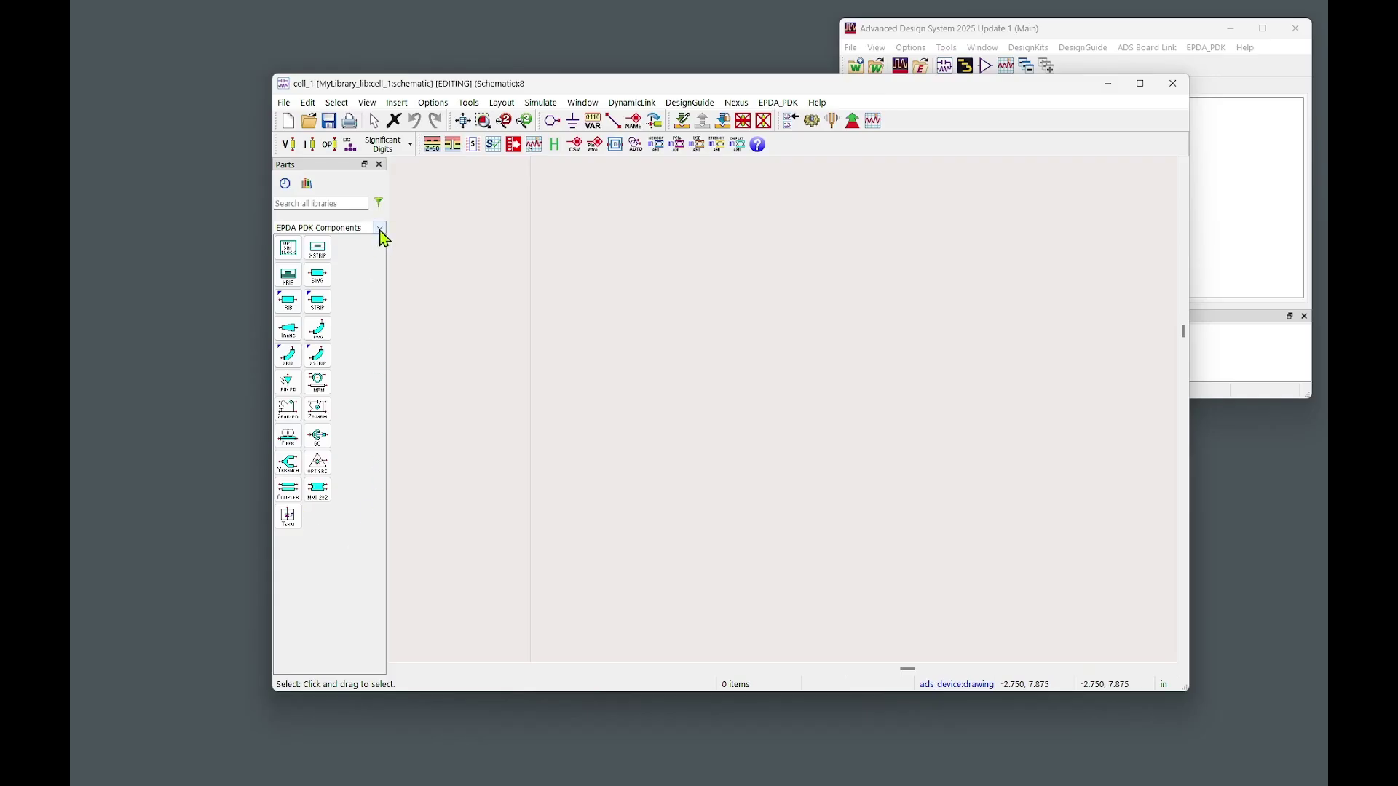
Switch the part palette to EPDA PDK Components
{"action": "left_click", "coordinate": [380, 229]}
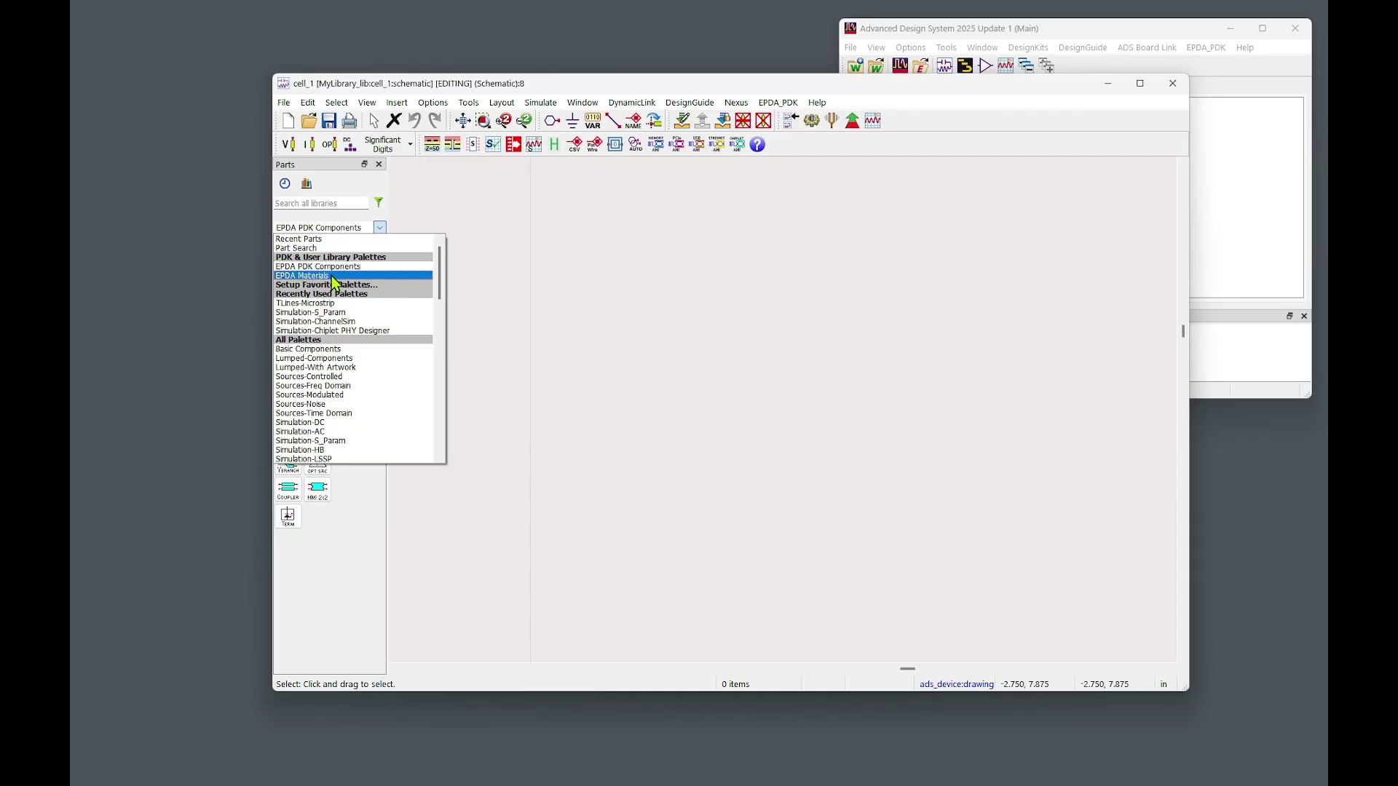
{"action": "left_click", "coordinate": [335, 280]}
{"action": "left_click", "coordinate": [377, 229]}
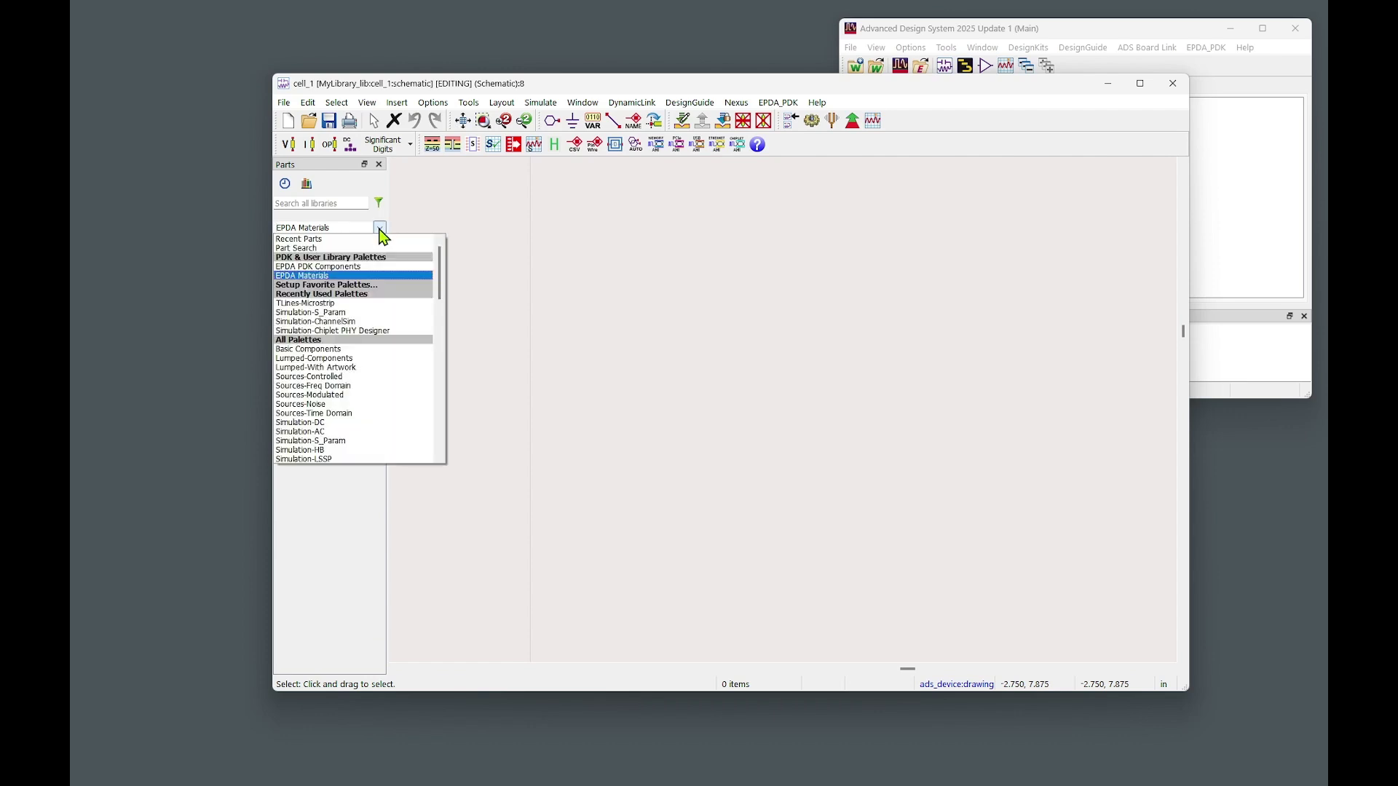
{"action": "left_click", "coordinate": [351, 274]}
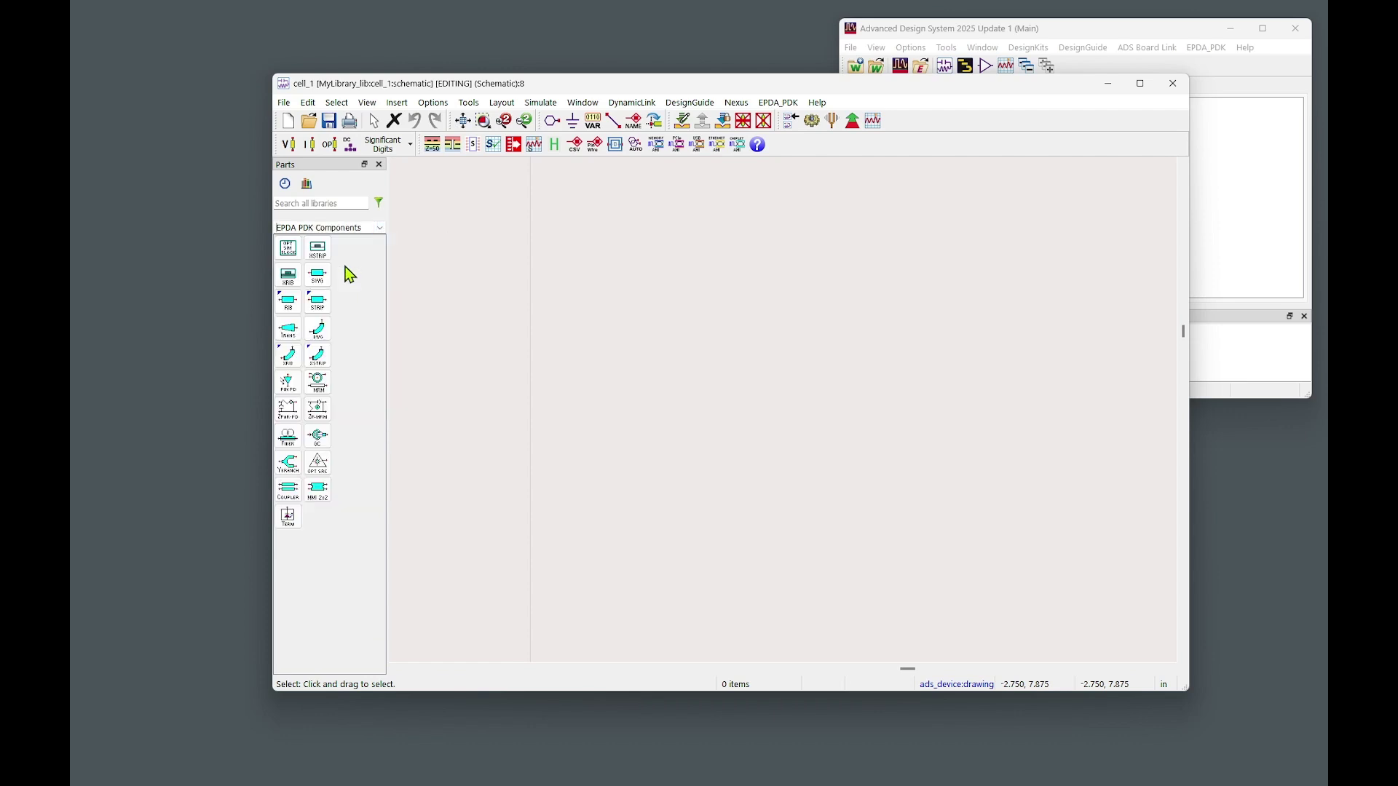
Place one swg_xrib420x220 straight rib waveguide on the canvas and end the placement command
{"action": "left_click", "coordinate": [288, 301]}
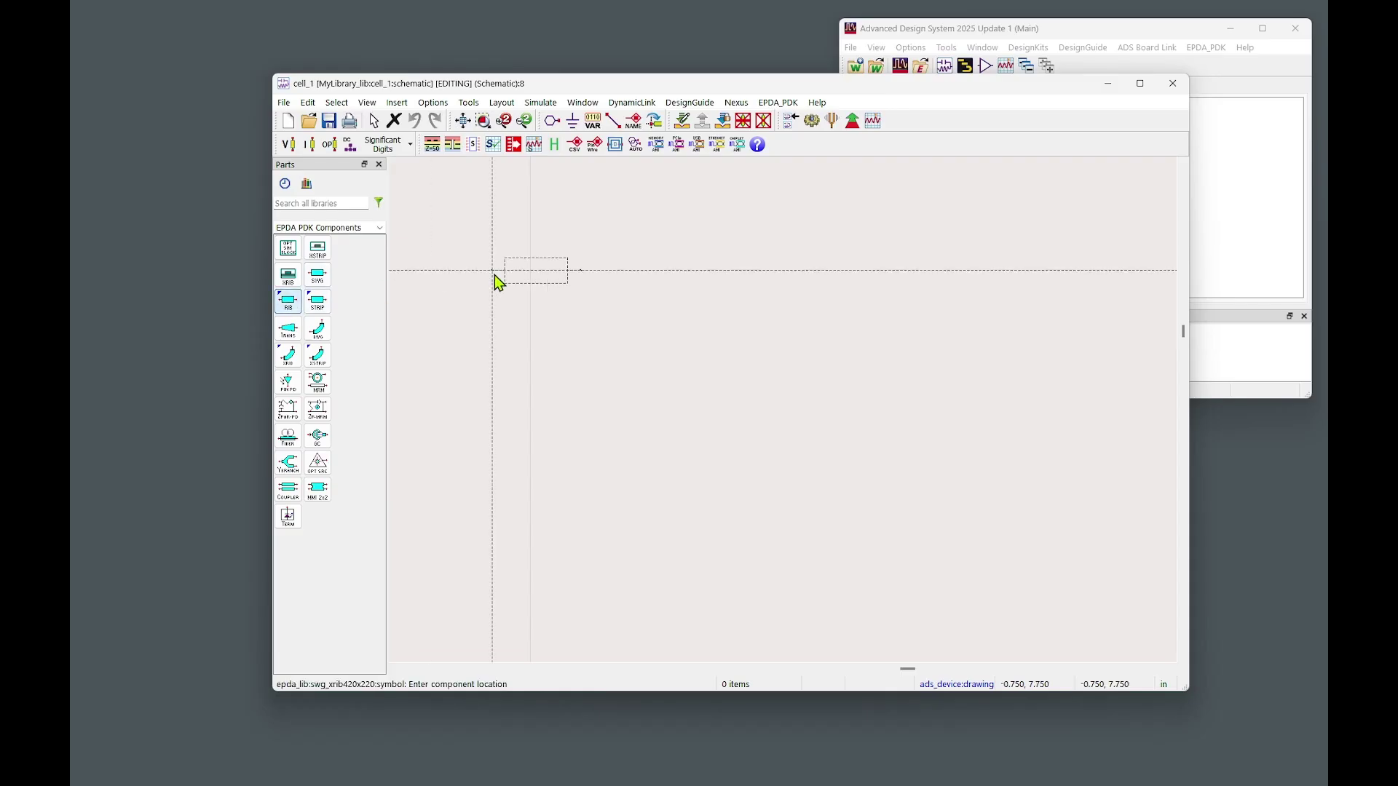
{"action": "left_click", "coordinate": [537, 258]}
{"action": "right_click", "coordinate": [437, 297]}
{"action": "key", "text": "Escape"}
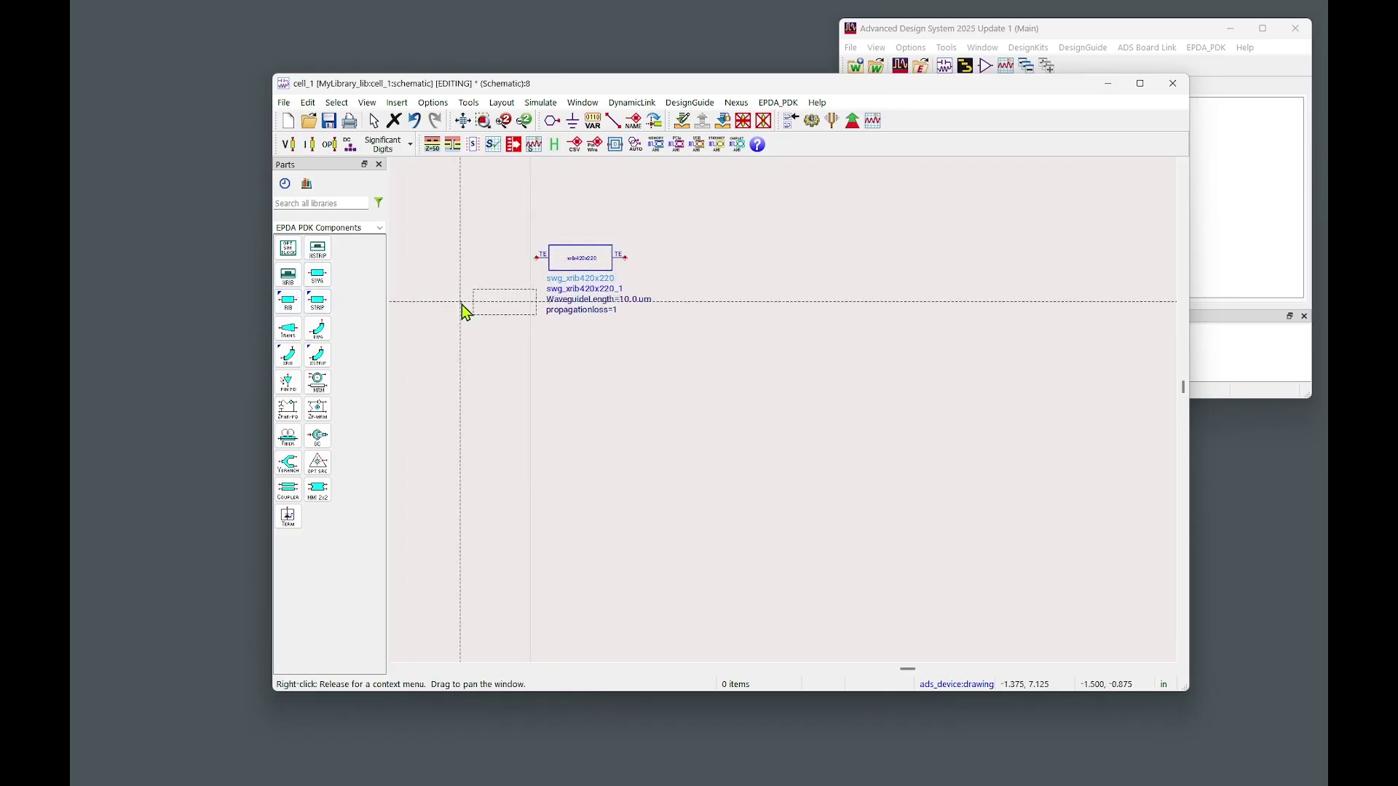
{"action": "right_click", "coordinate": [436, 311]}
{"action": "left_click", "coordinate": [461, 317]}
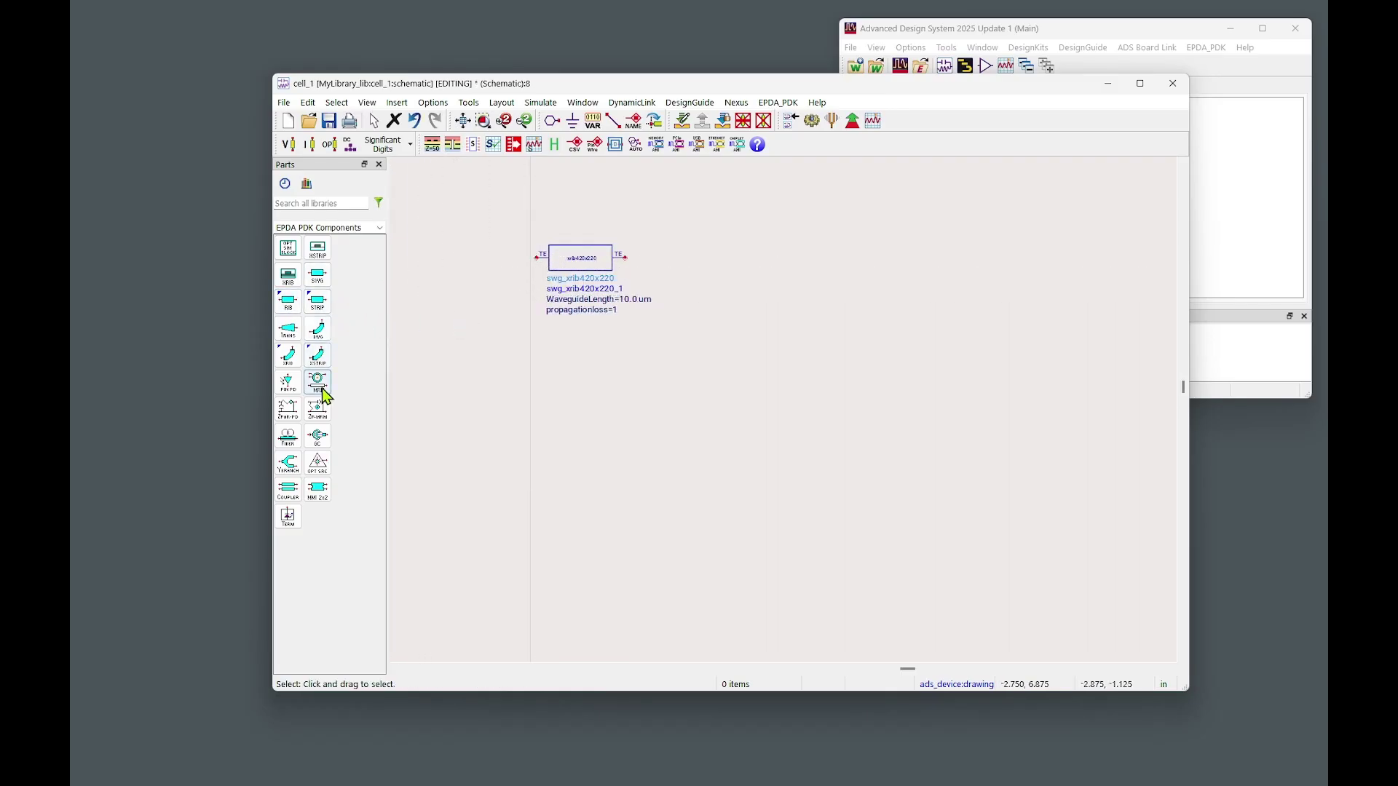
Place one bwg_xstrip420x220 90-degree strip bend on the canvas and end the placement command
{"action": "left_click", "coordinate": [324, 366]}
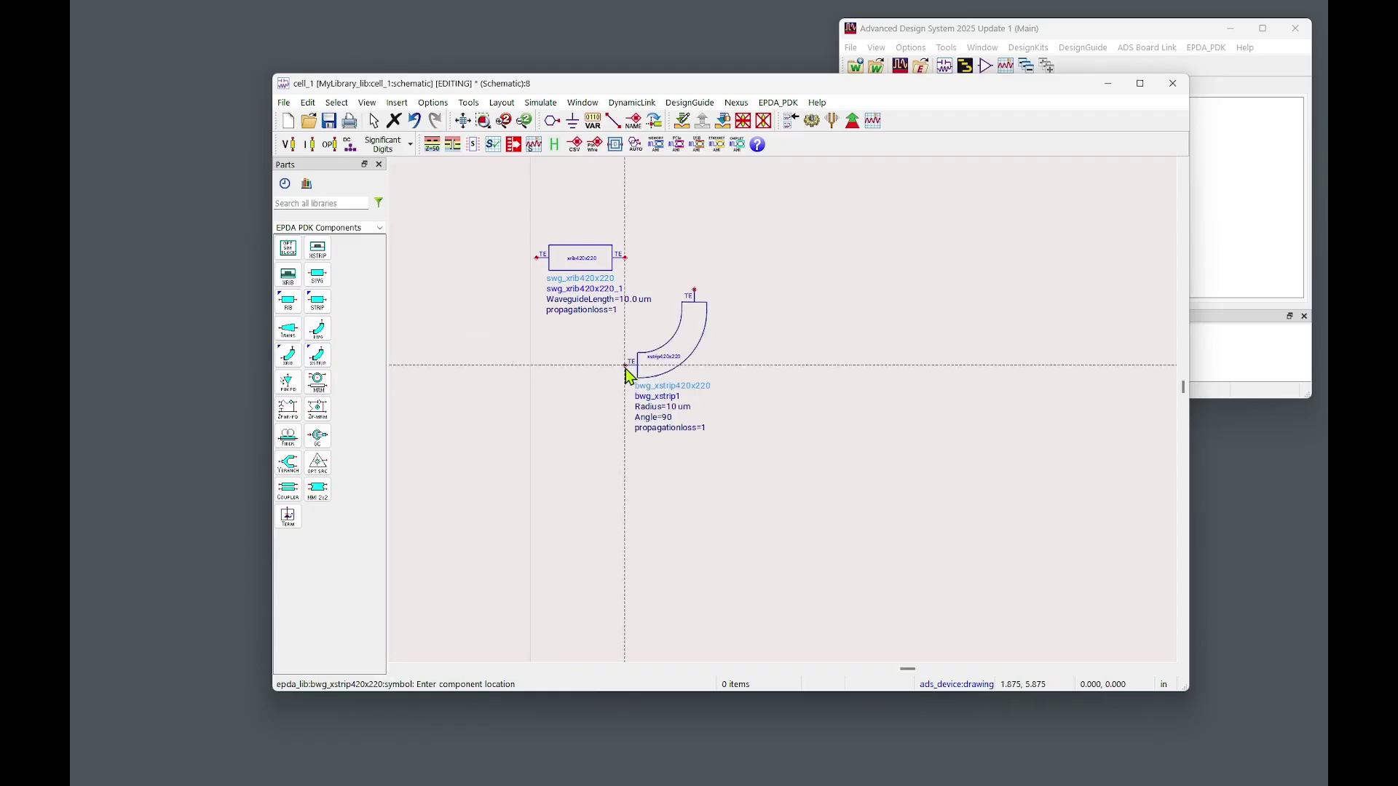
{"action": "left_click", "coordinate": [627, 367]}
{"action": "right_click", "coordinate": [575, 365]}
{"action": "left_click", "coordinate": [597, 377]}
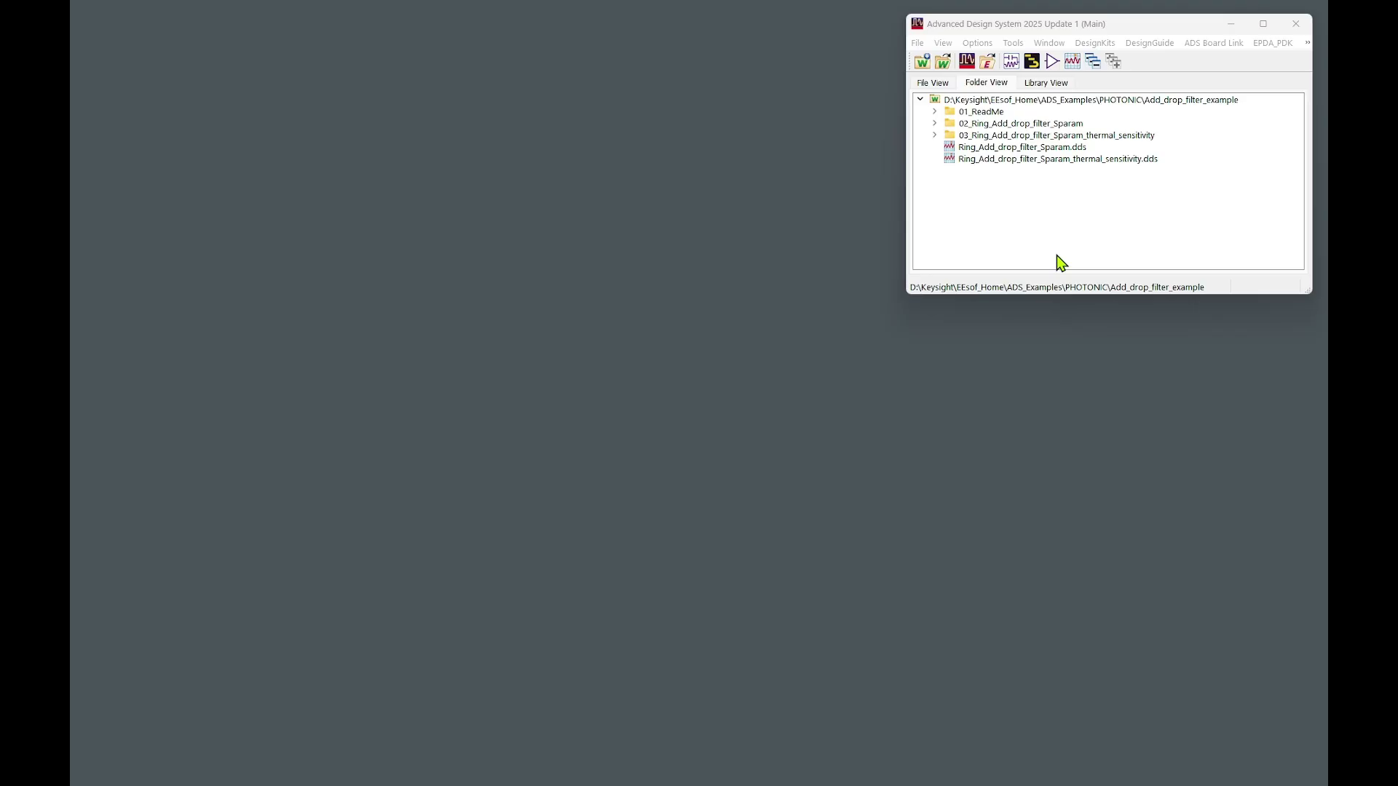
Start File > Unarchive and select Add_drop_filter_example.7zads in Photonic\epdapdk\examples
{"action": "left_click", "coordinate": [918, 43]}
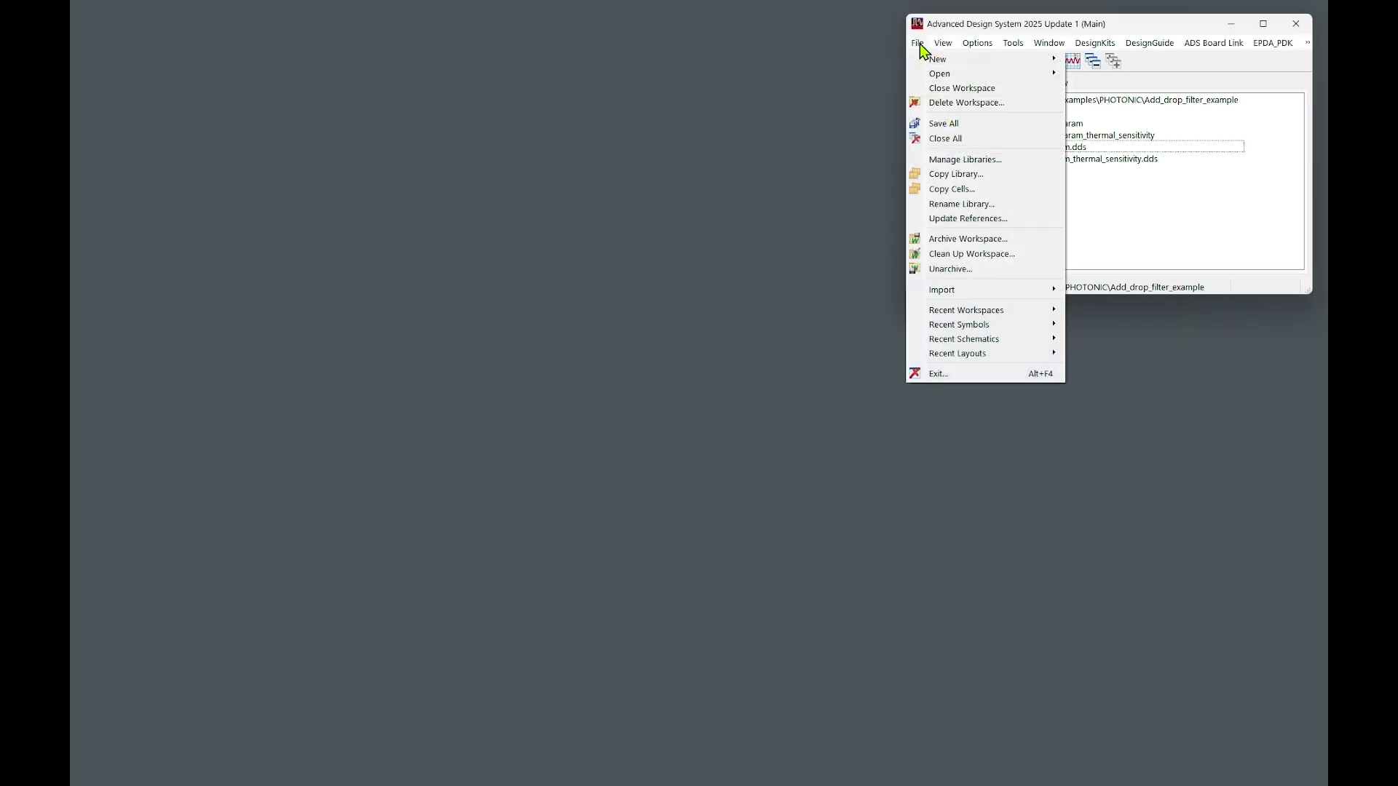
{"action": "left_click", "coordinate": [949, 268]}
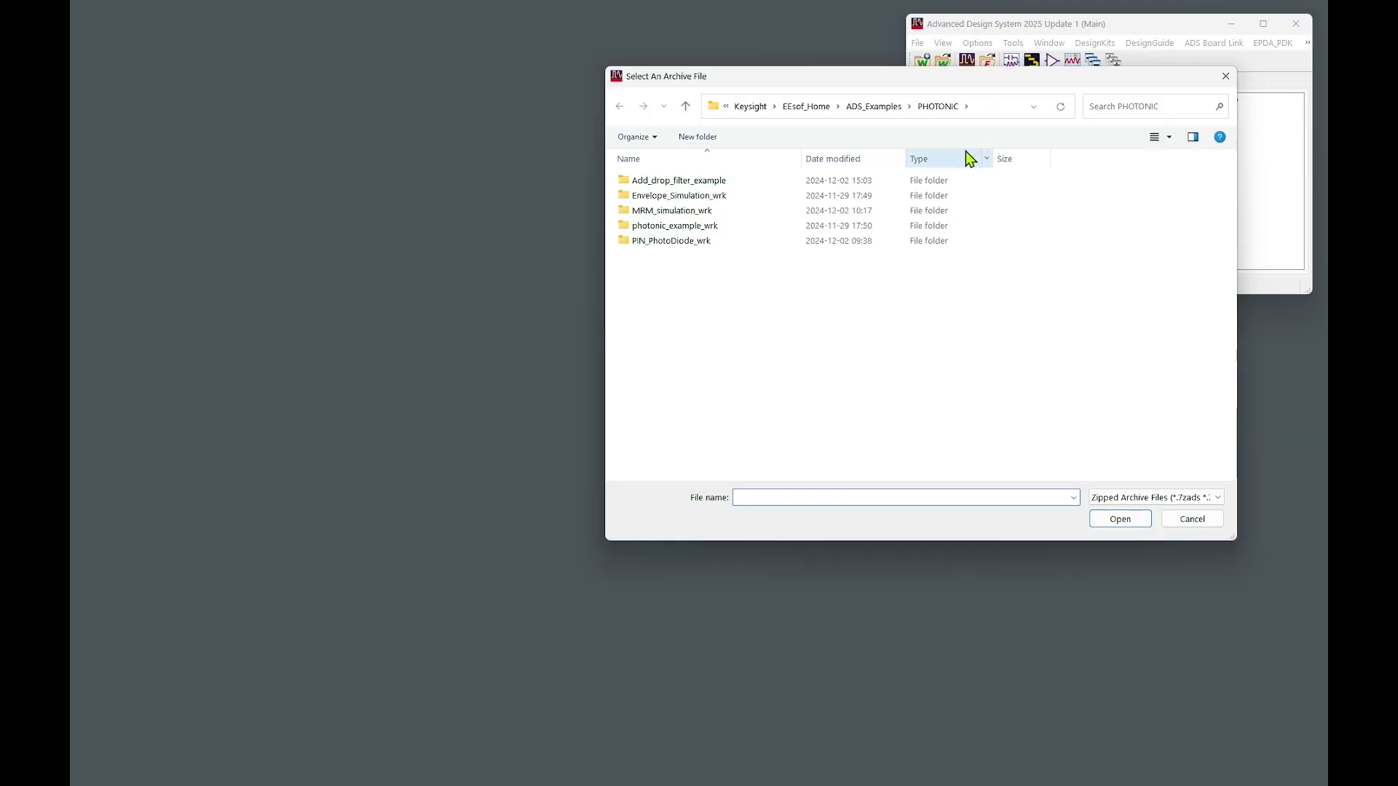
{"action": "left_click", "coordinate": [990, 108]}
{"action": "left_click", "coordinate": [1034, 106]}
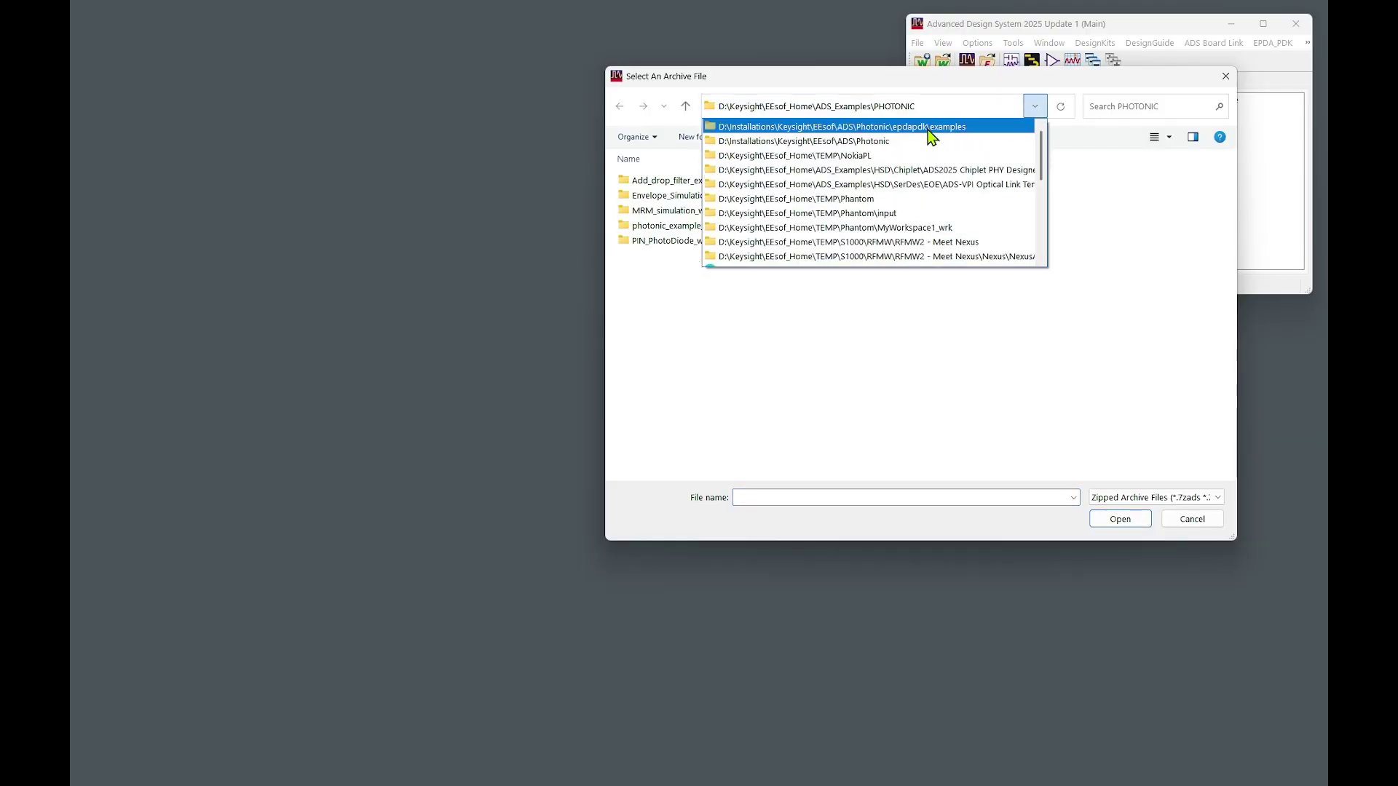
{"action": "left_click", "coordinate": [874, 126]}
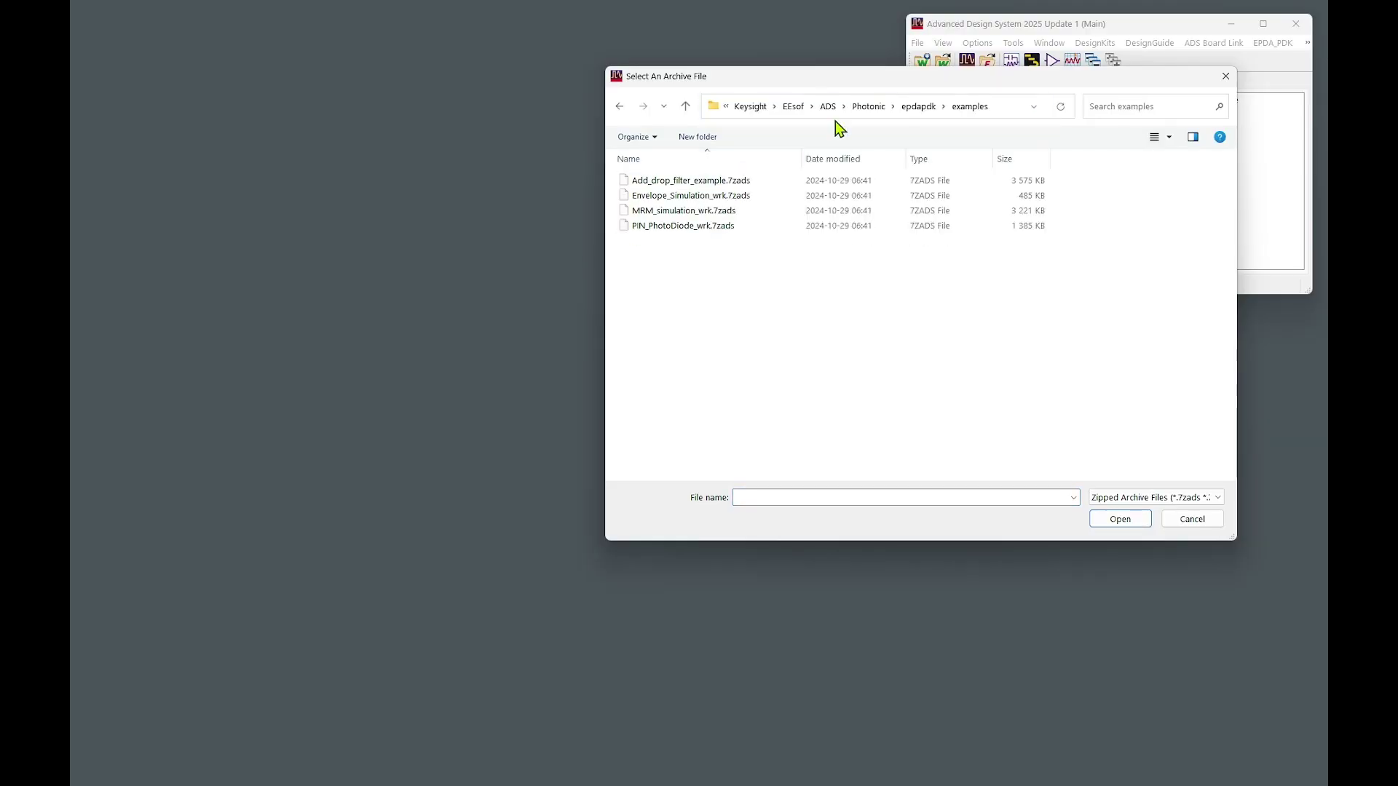
{"action": "left_click", "coordinate": [912, 109]}
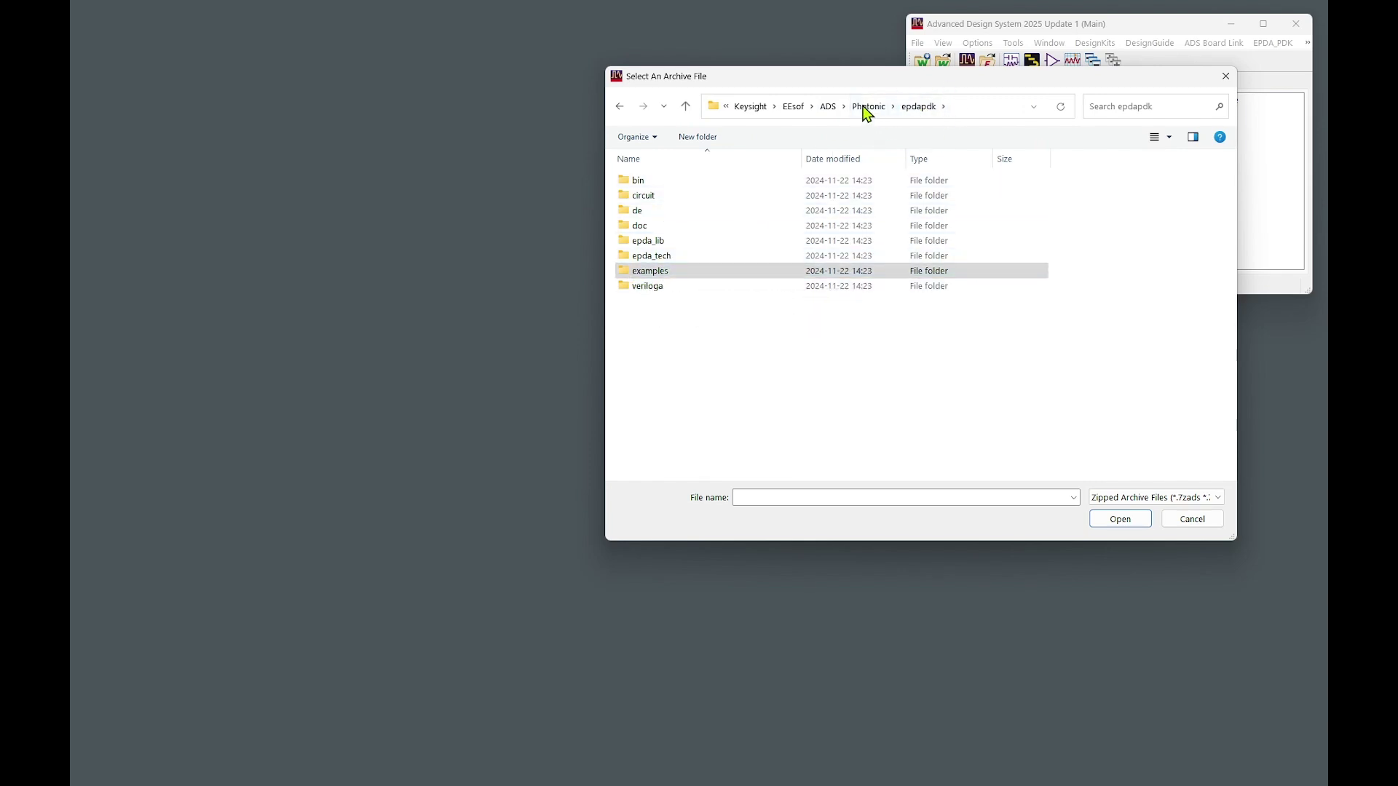
{"action": "double_click", "coordinate": [657, 277]}
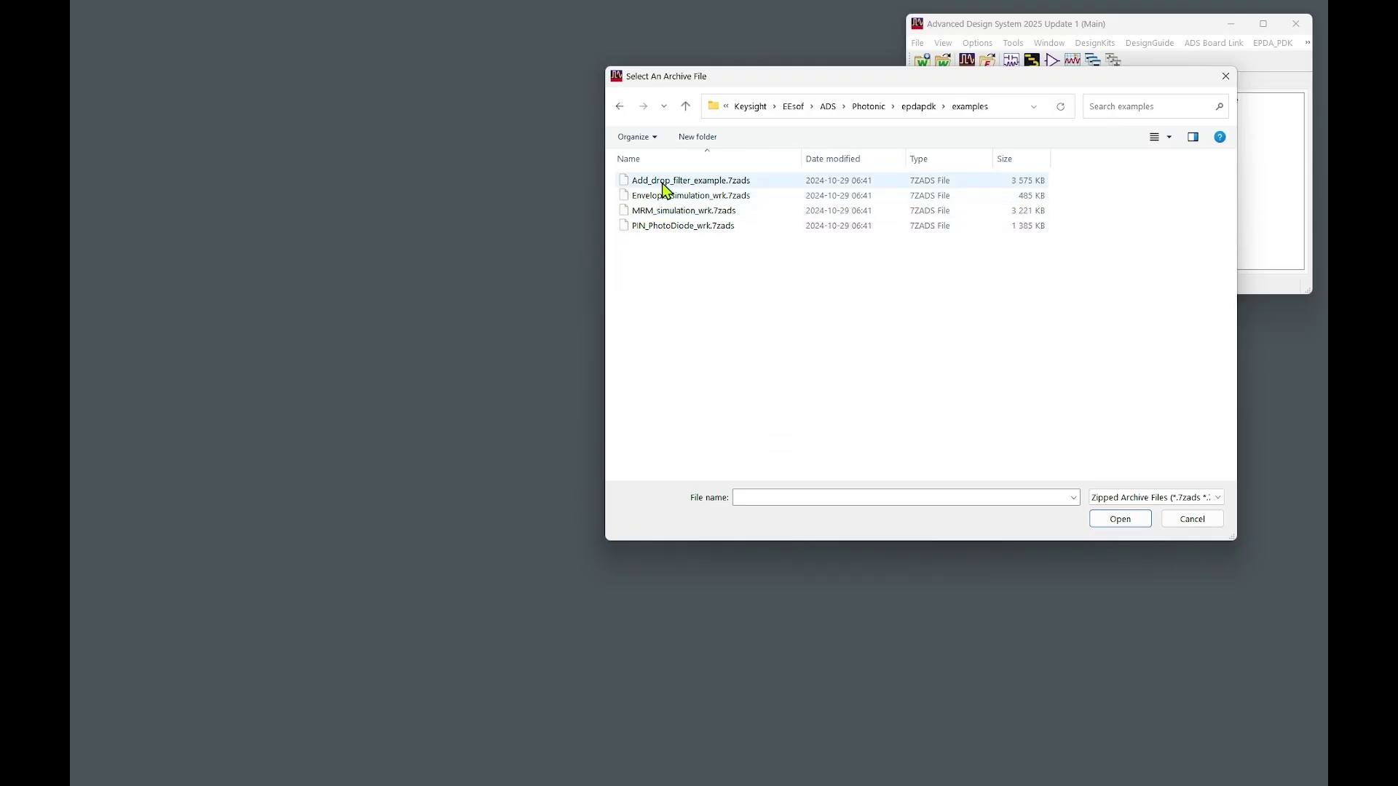
{"action": "left_click", "coordinate": [683, 182]}
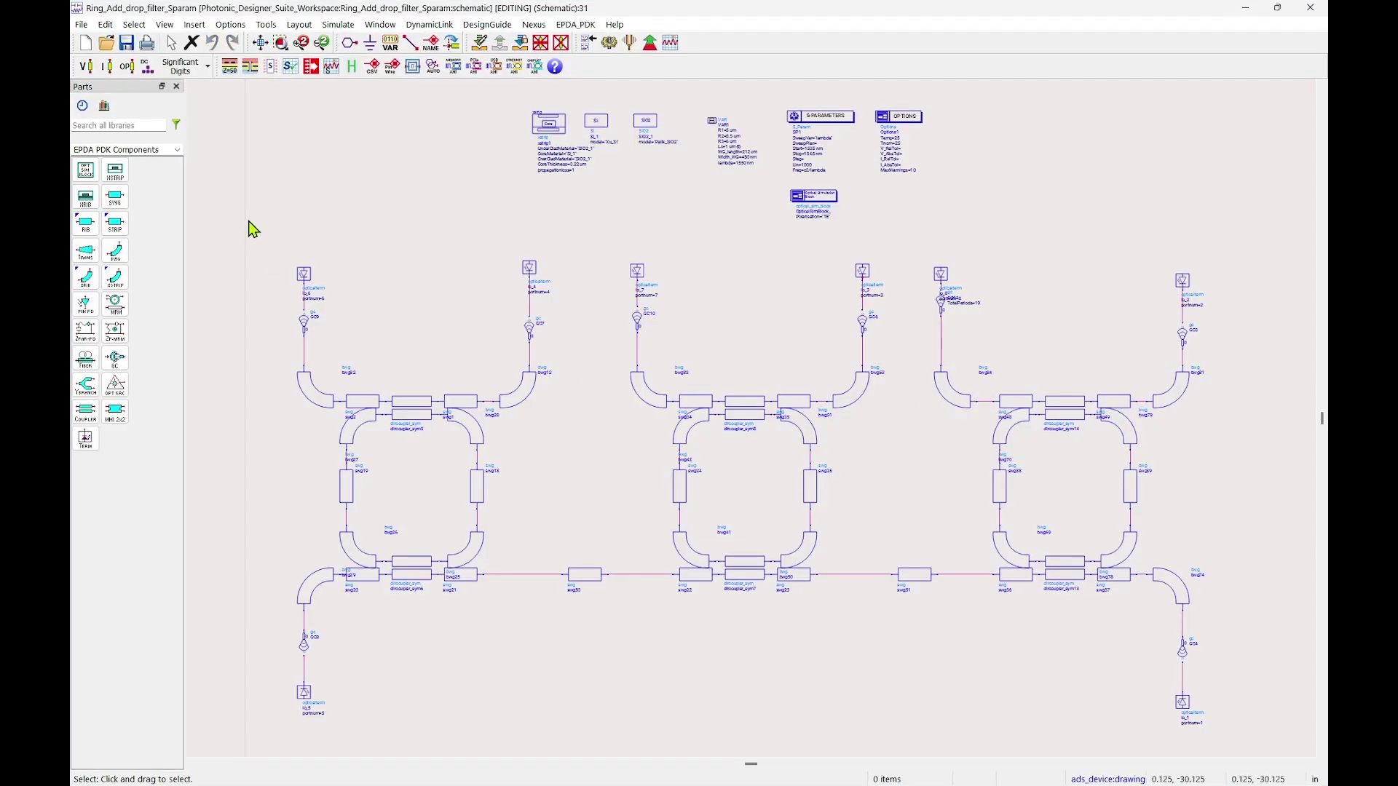
{"action": "left_click_drag", "start_coordinate": [249, 220], "coordinate": [1244, 754]}
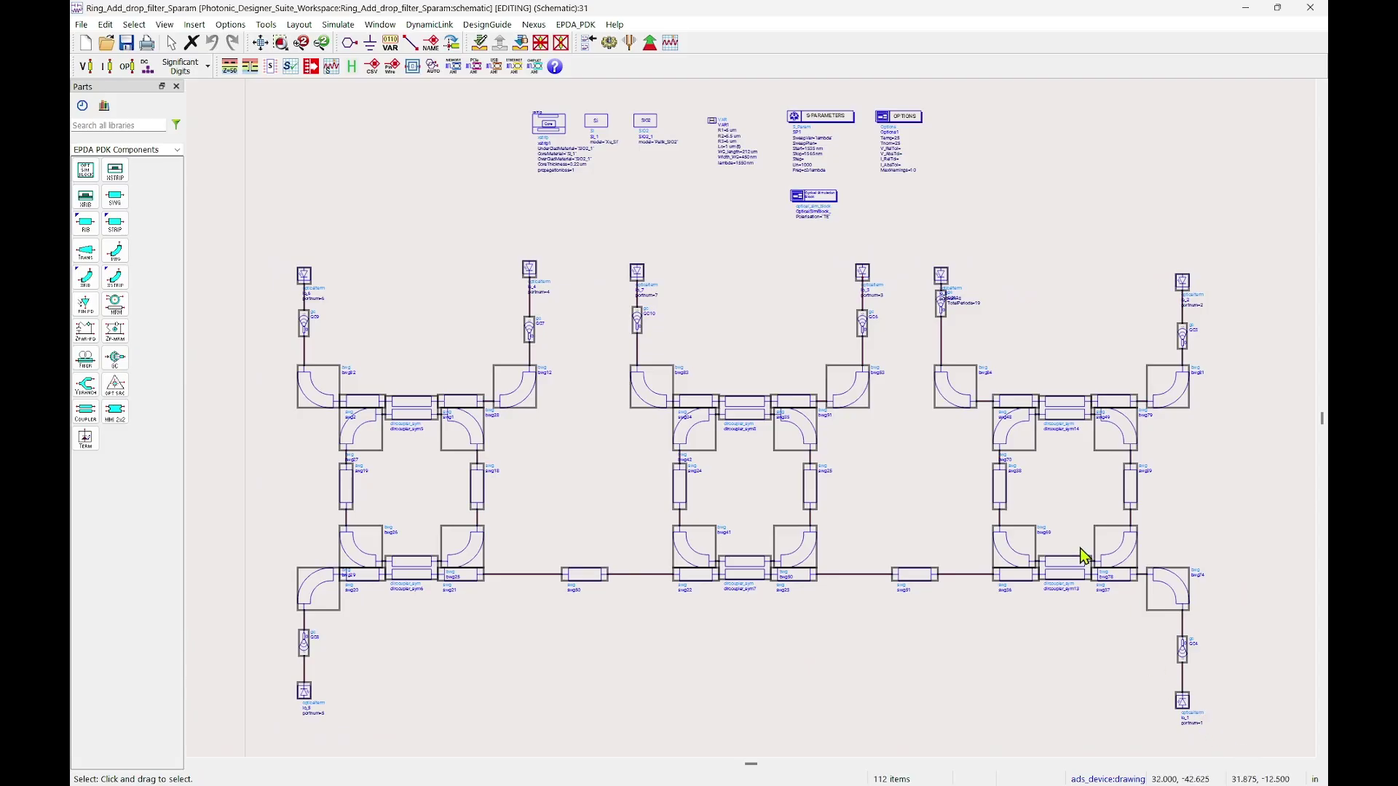
{"action": "left_click", "coordinate": [933, 659]}
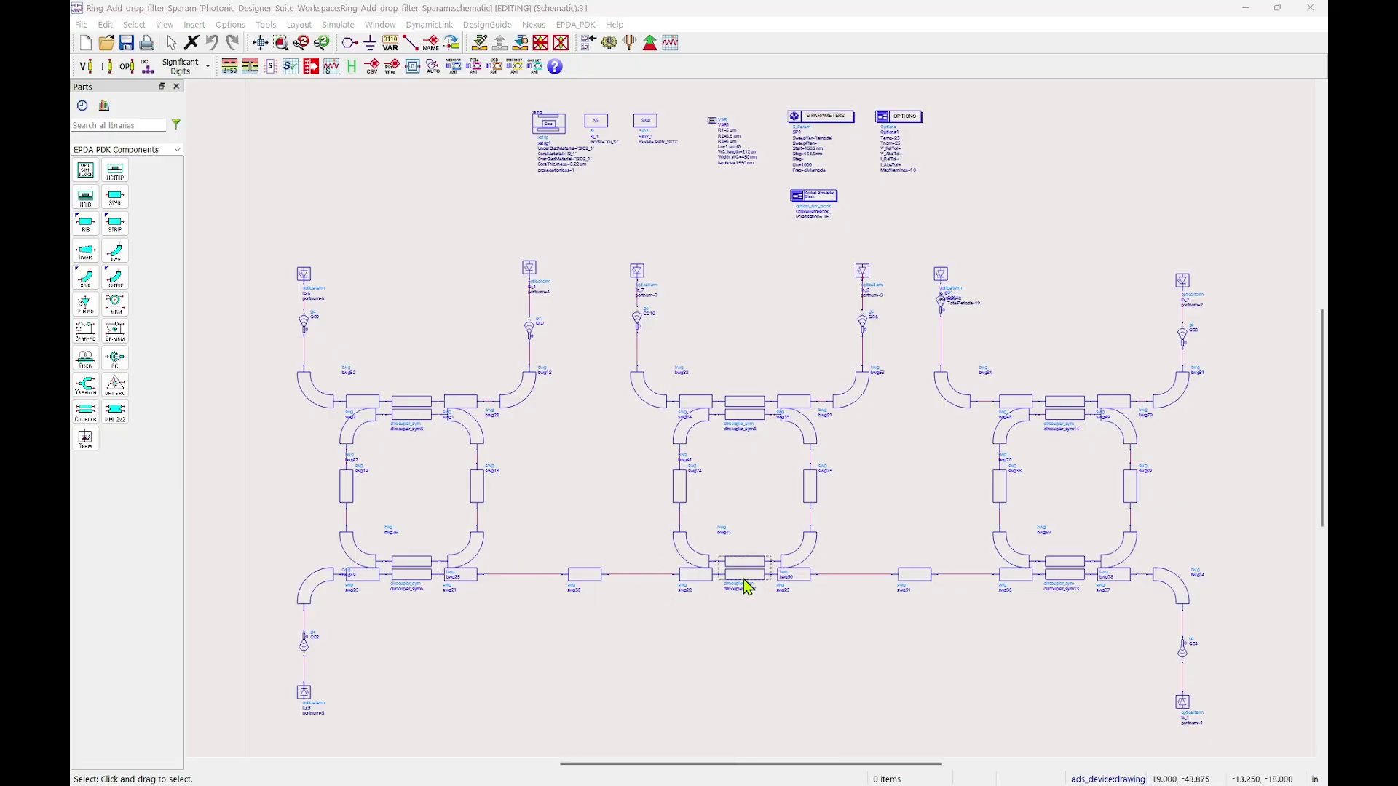
{"action": "scroll", "coordinate": [748, 581], "scroll_direction": "up", "scroll_amount": 1}
{"action": "scroll", "coordinate": [748, 506], "scroll_direction": "up", "scroll_amount": 4}
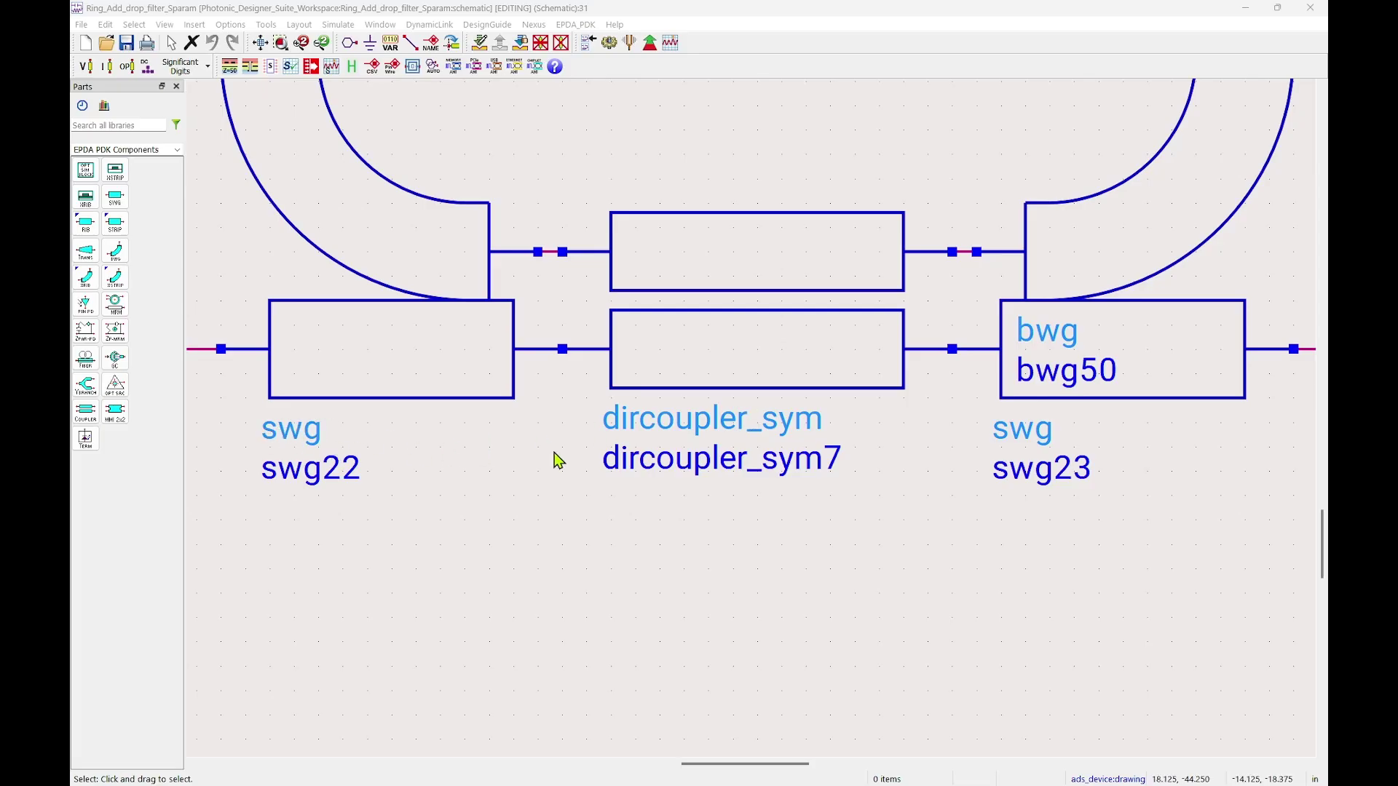
{"action": "scroll", "coordinate": [805, 390], "scroll_direction": "down", "scroll_amount": 2}
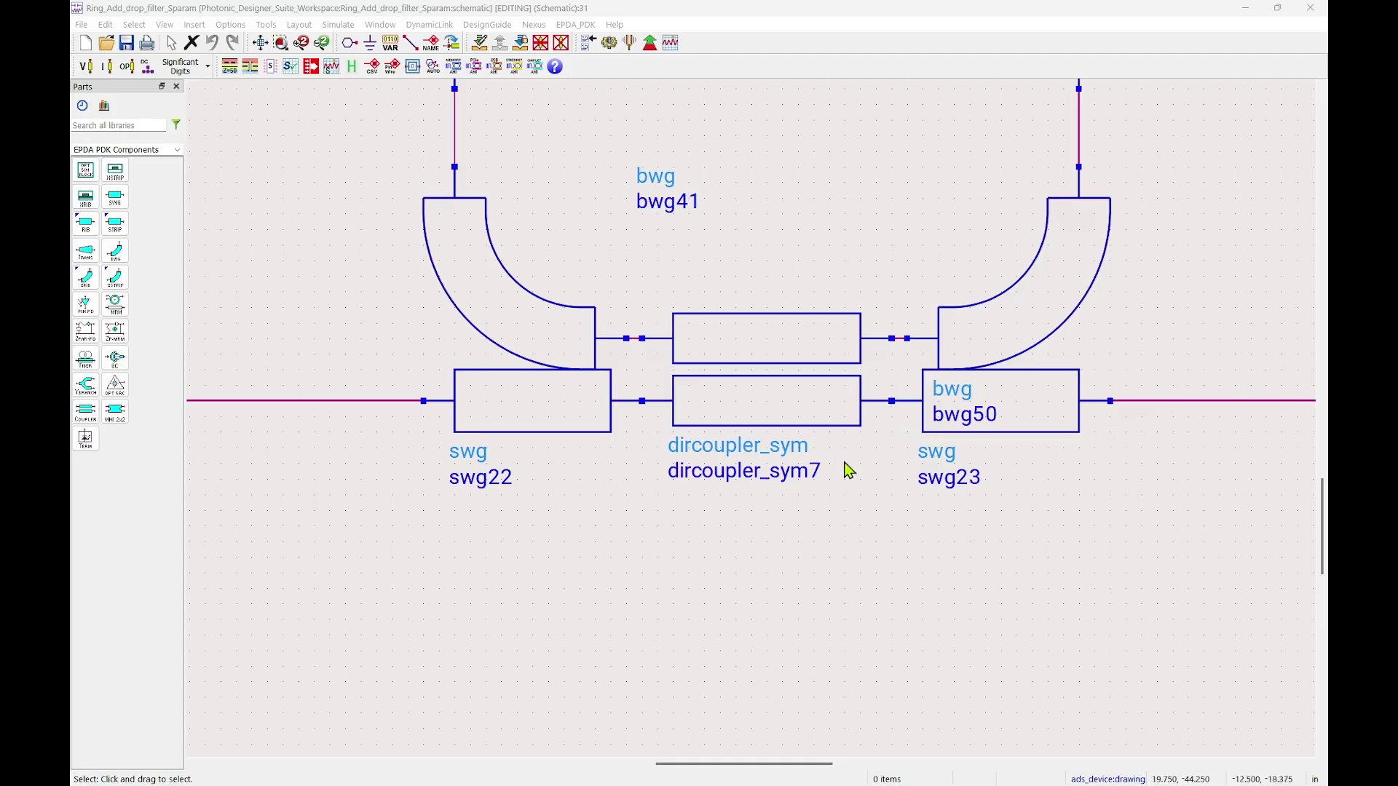
{"action": "scroll", "coordinate": [749, 506], "scroll_direction": "up", "scroll_amount": 4}
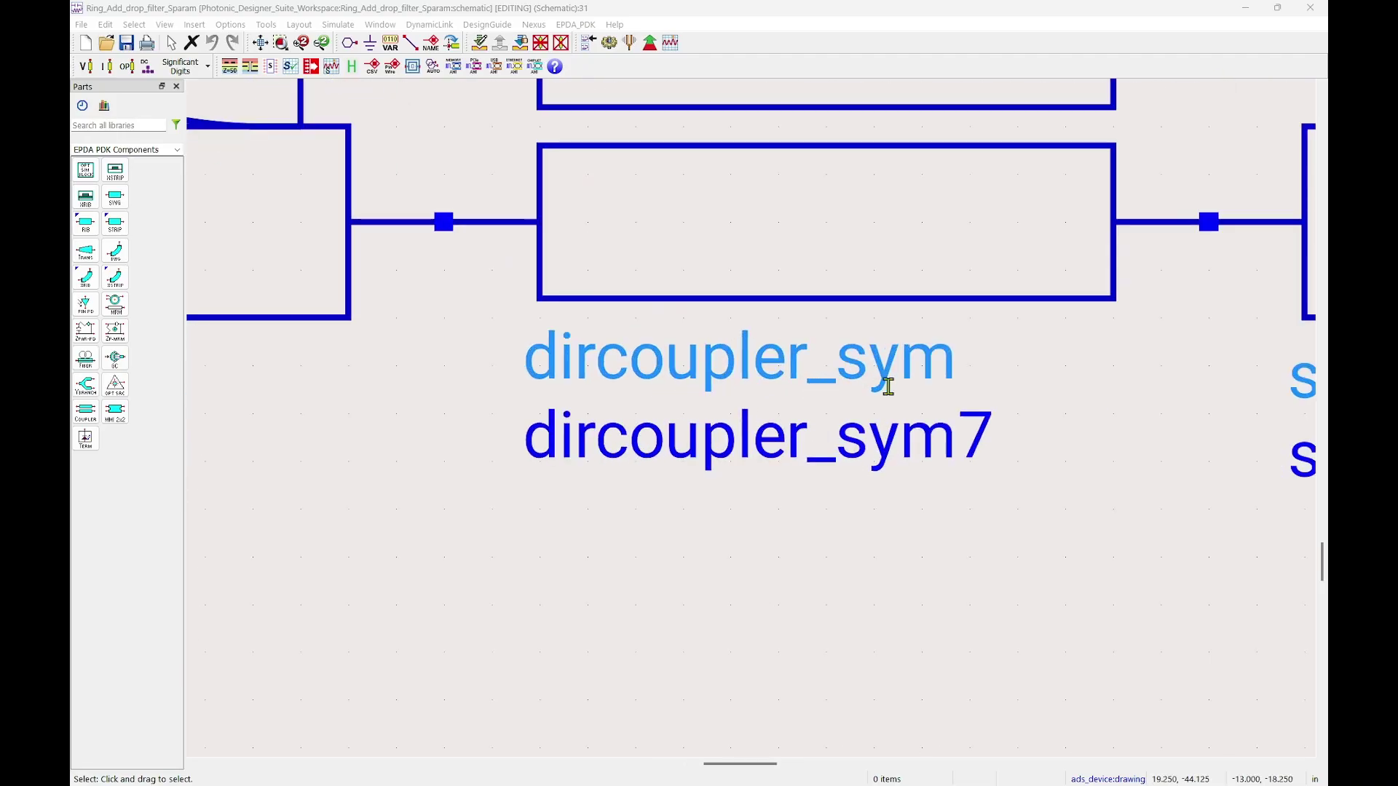
{"action": "scroll", "coordinate": [888, 386], "scroll_direction": "down", "scroll_amount": 4}
{"action": "left_click", "coordinate": [617, 357]}
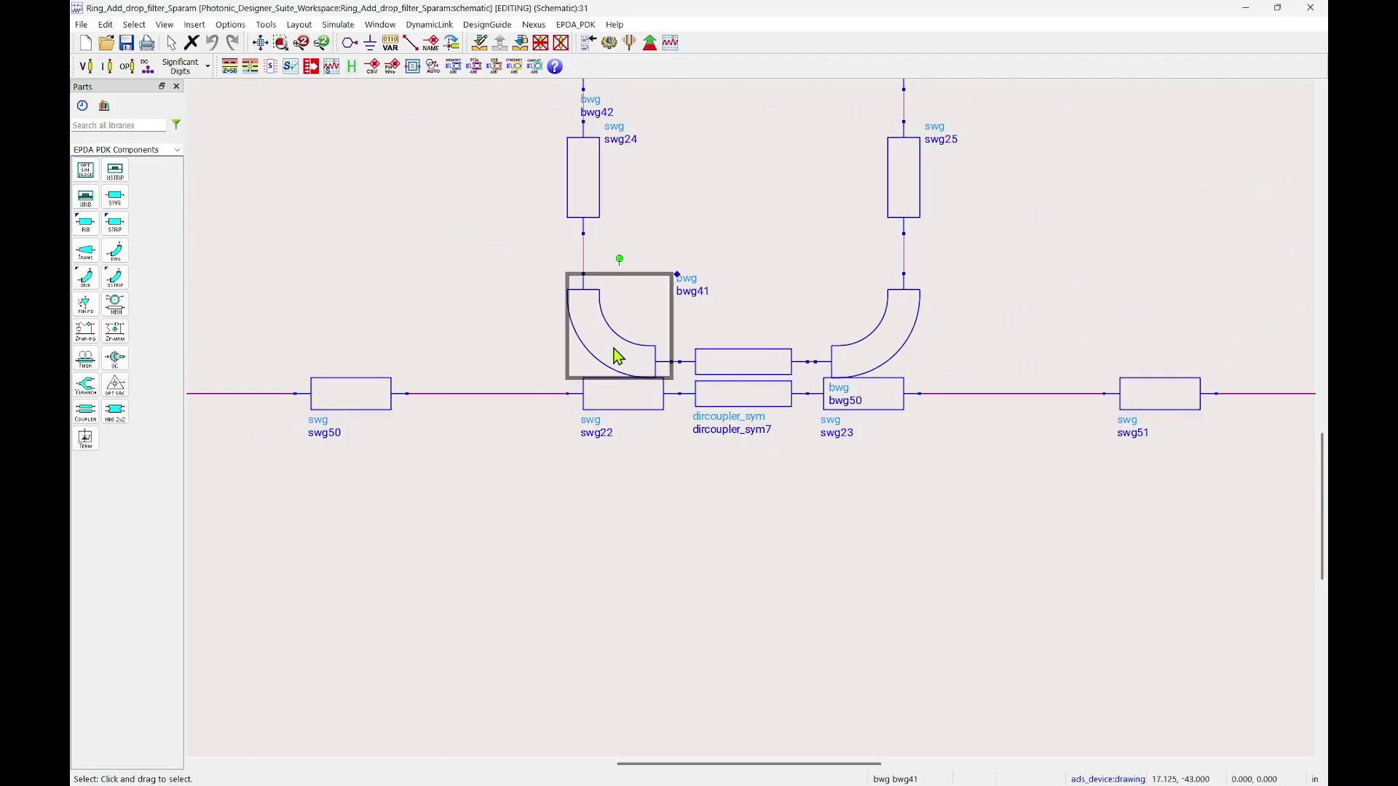
{"action": "double_click", "coordinate": [618, 356]}
{"action": "left_click", "coordinate": [310, 285]}
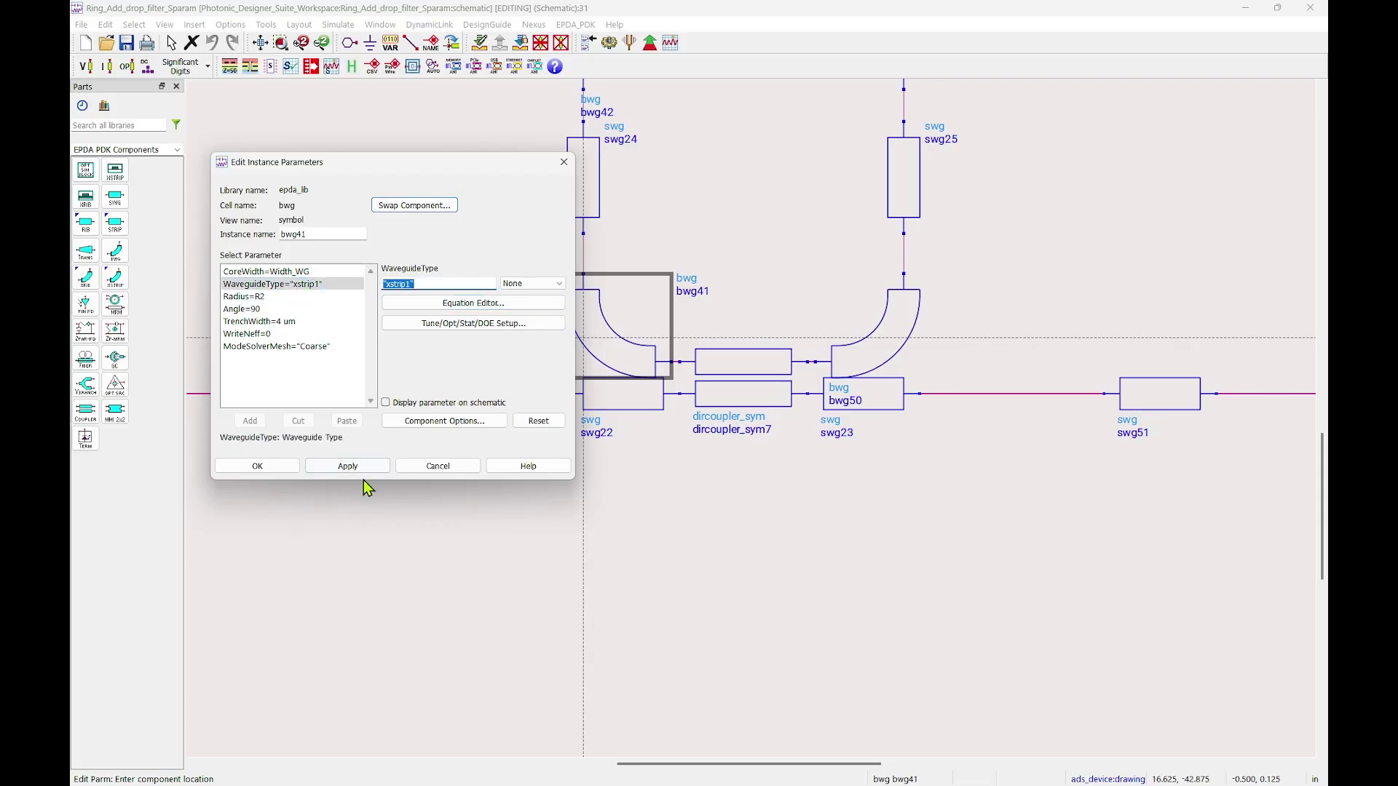
{"action": "left_click", "coordinate": [437, 466]}
{"action": "scroll", "coordinate": [728, 306], "scroll_direction": "down", "scroll_amount": 5}
{"action": "scroll", "coordinate": [741, 414], "scroll_direction": "up", "scroll_amount": 4}
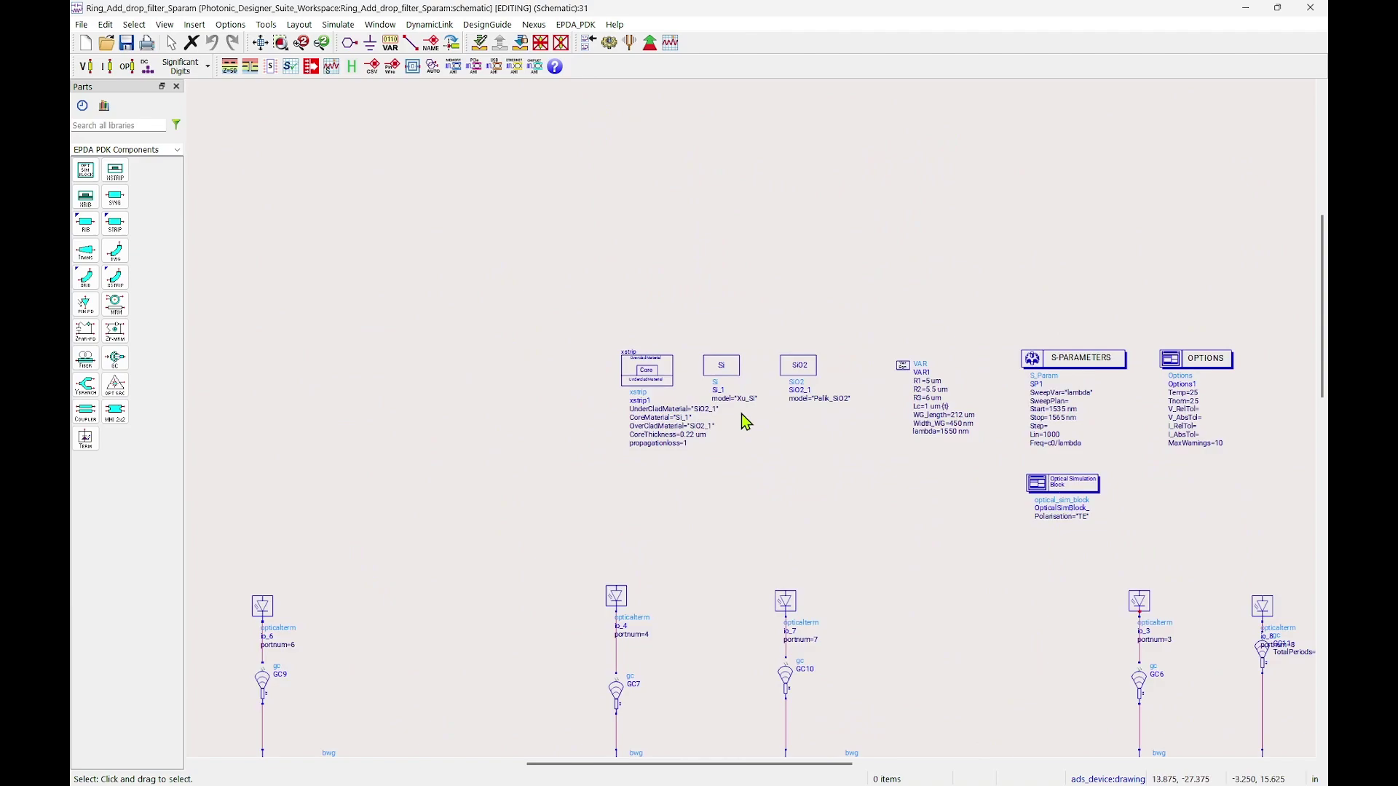
{"action": "scroll", "coordinate": [742, 418], "scroll_direction": "up", "scroll_amount": 5}
{"action": "left_click_drag", "start_coordinate": [1065, 596], "coordinate": [859, 543]}
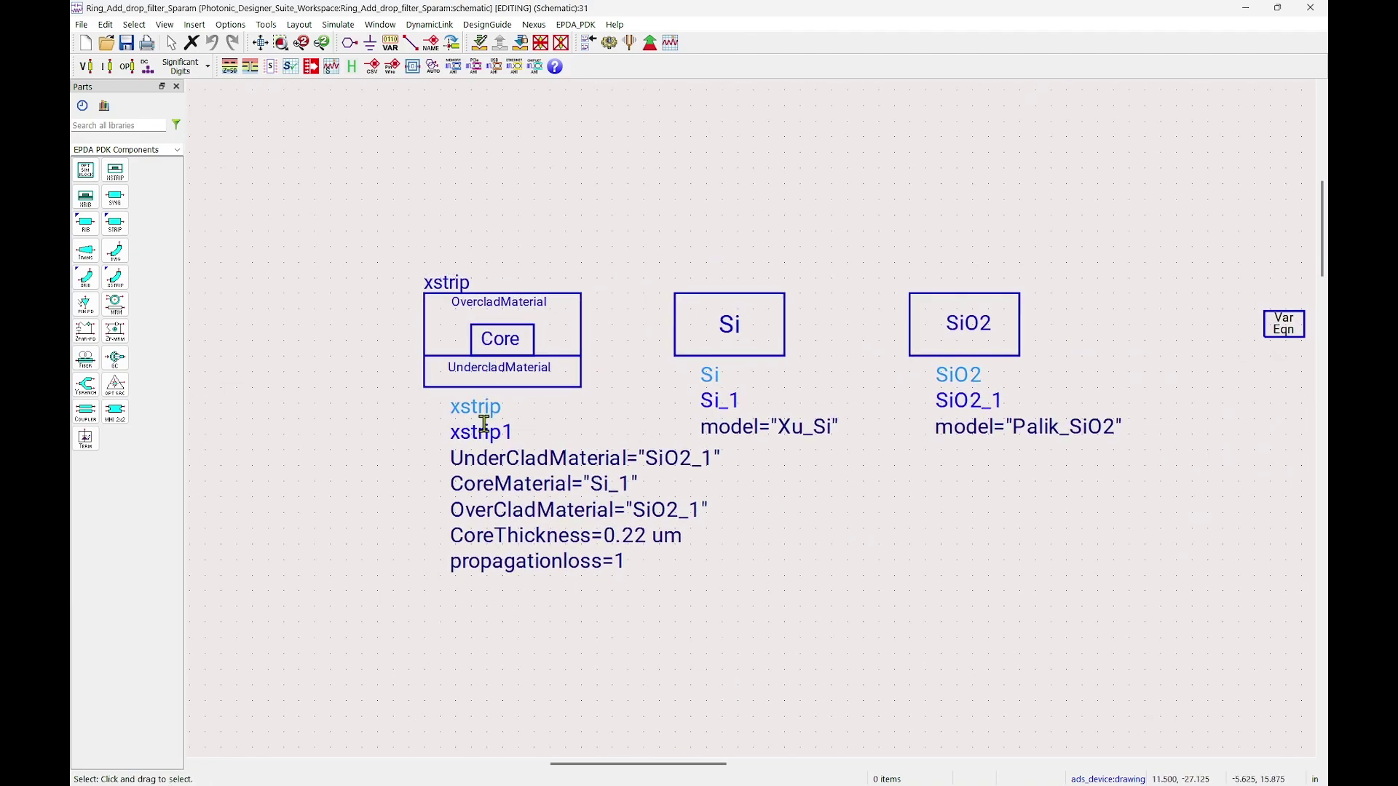
{"action": "double_click", "coordinate": [515, 368]}
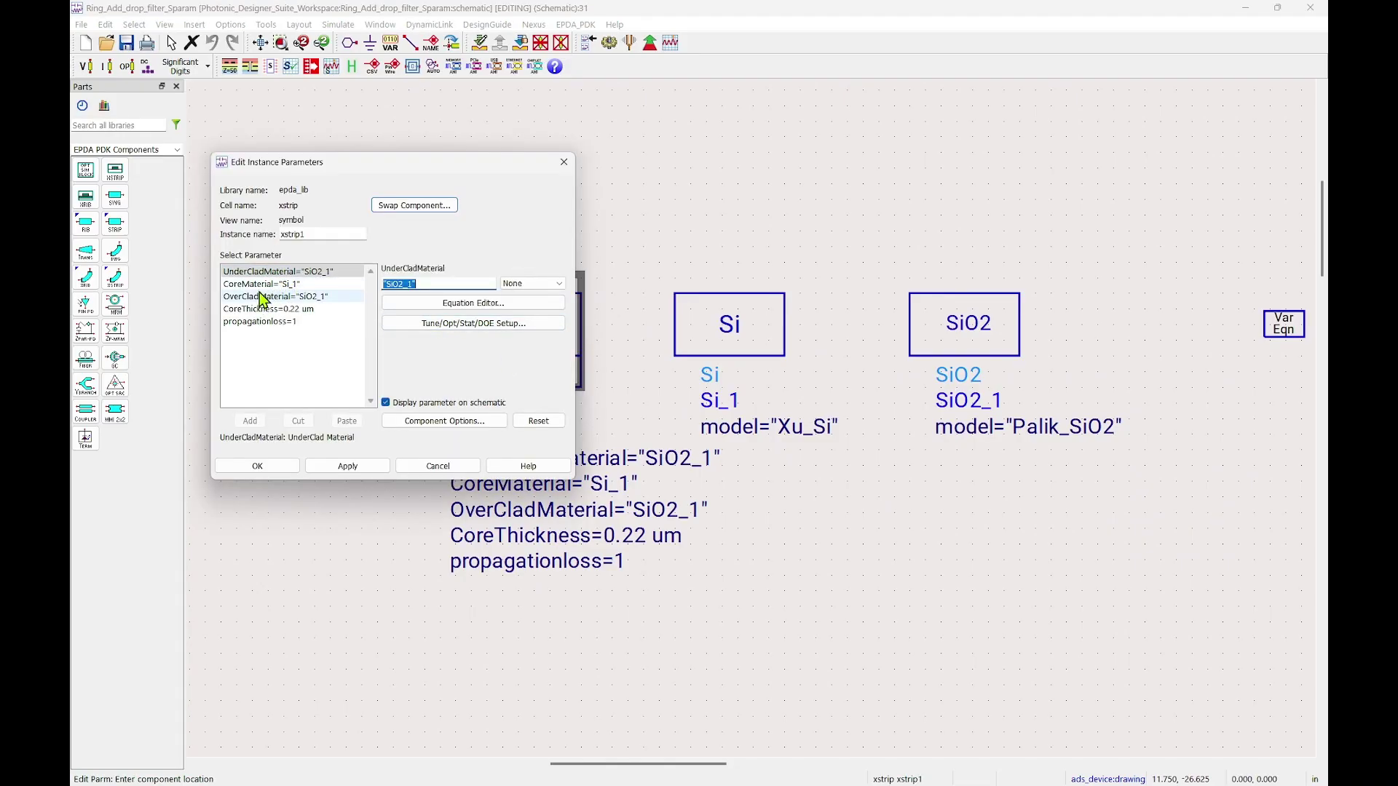
{"action": "left_click", "coordinate": [435, 466]}
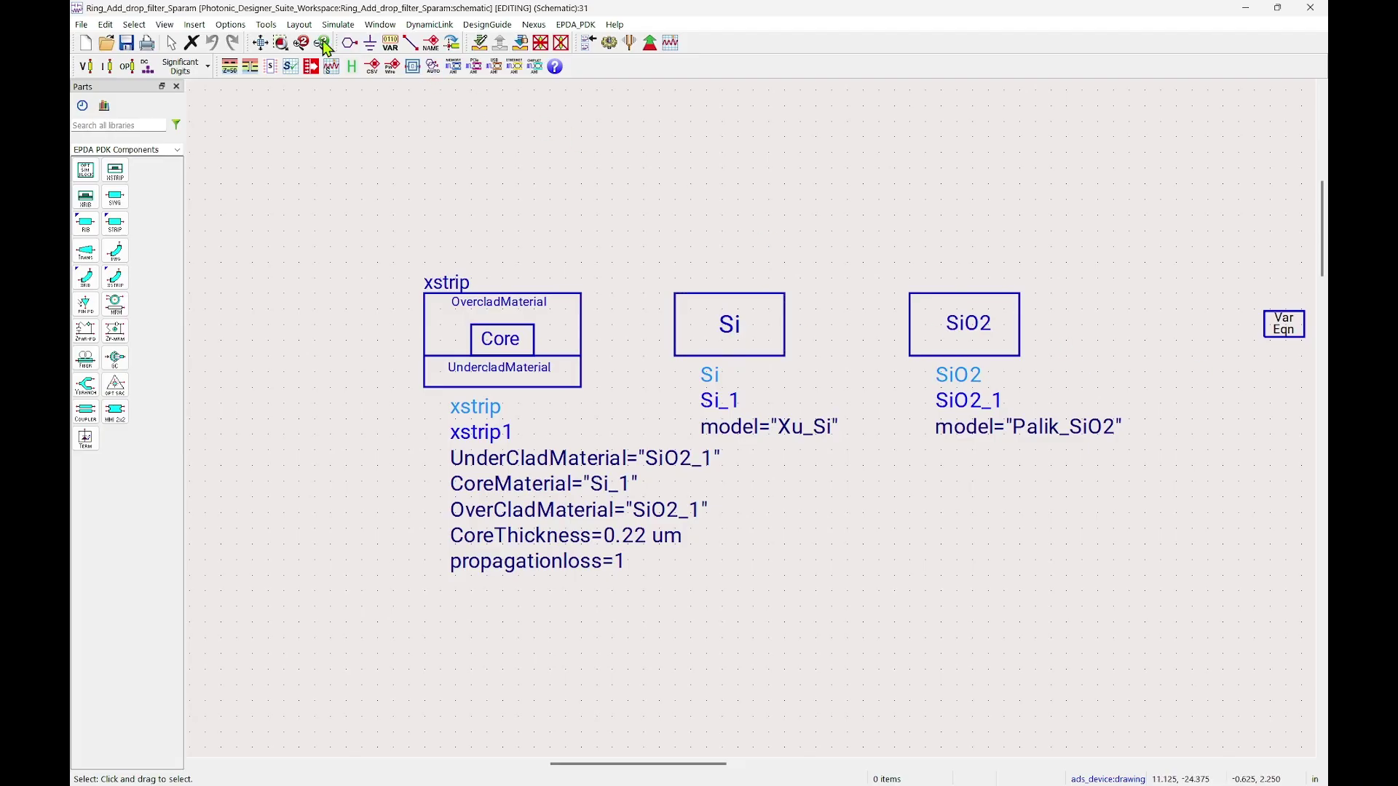
{"action": "left_click", "coordinate": [260, 44]}
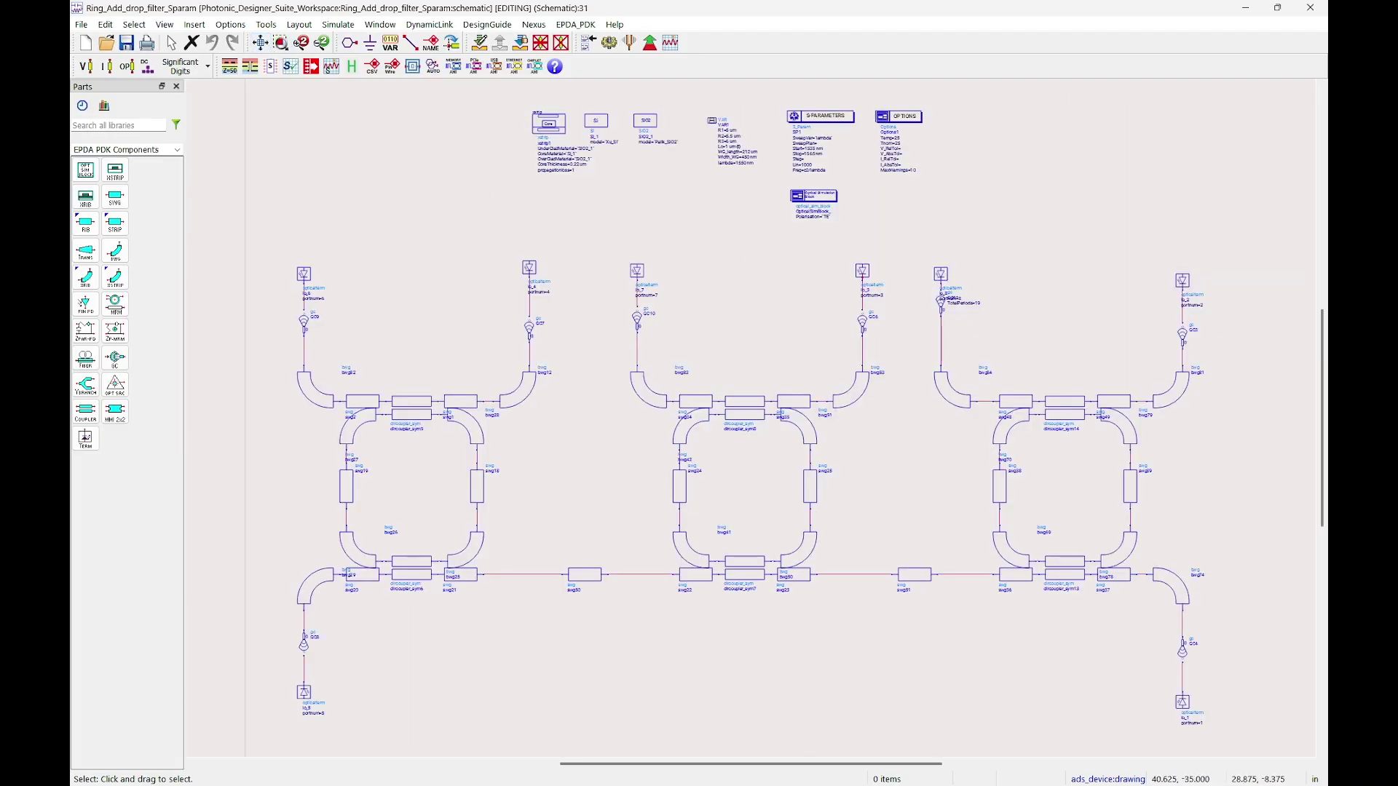
{"action": "scroll", "coordinate": [808, 206], "scroll_direction": "up", "scroll_amount": 5}
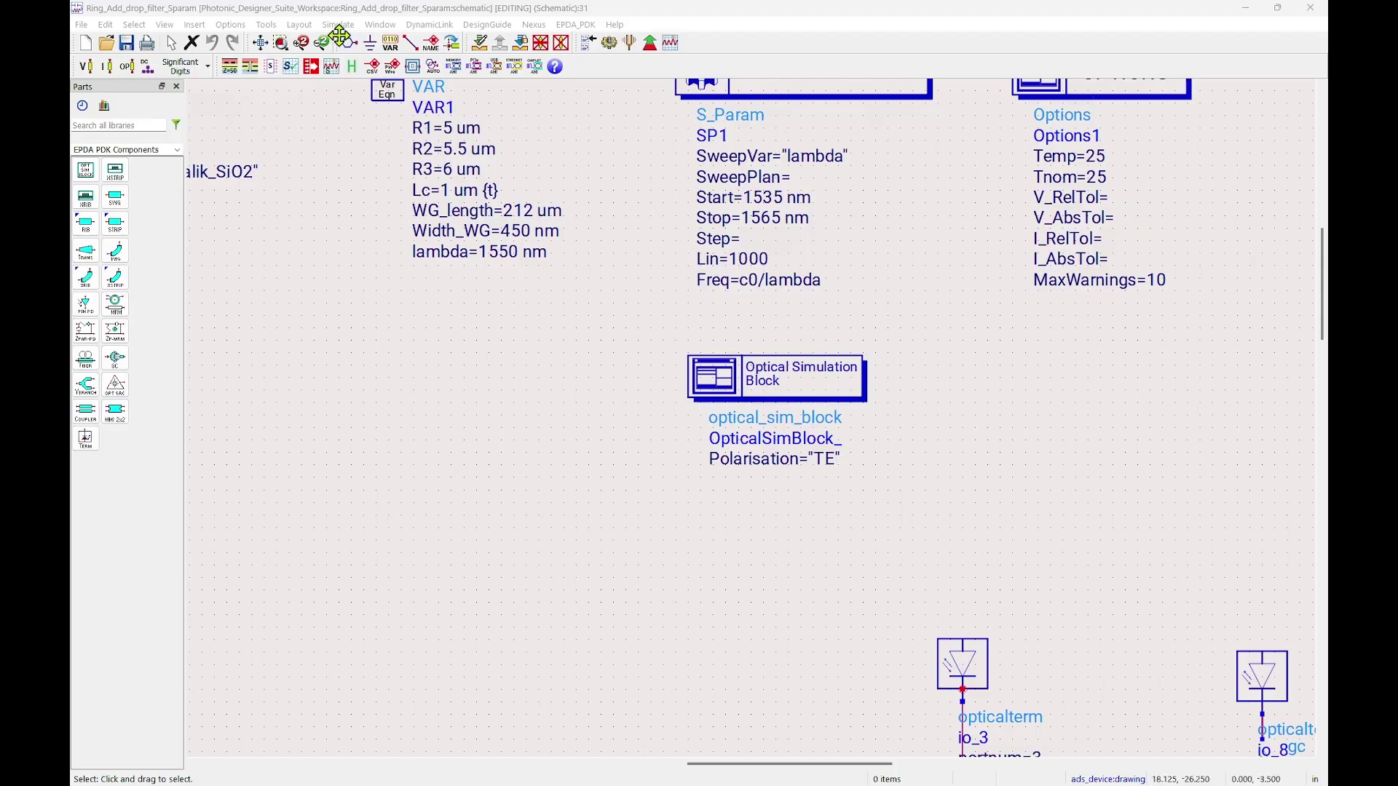
{"action": "left_click", "coordinate": [261, 43]}
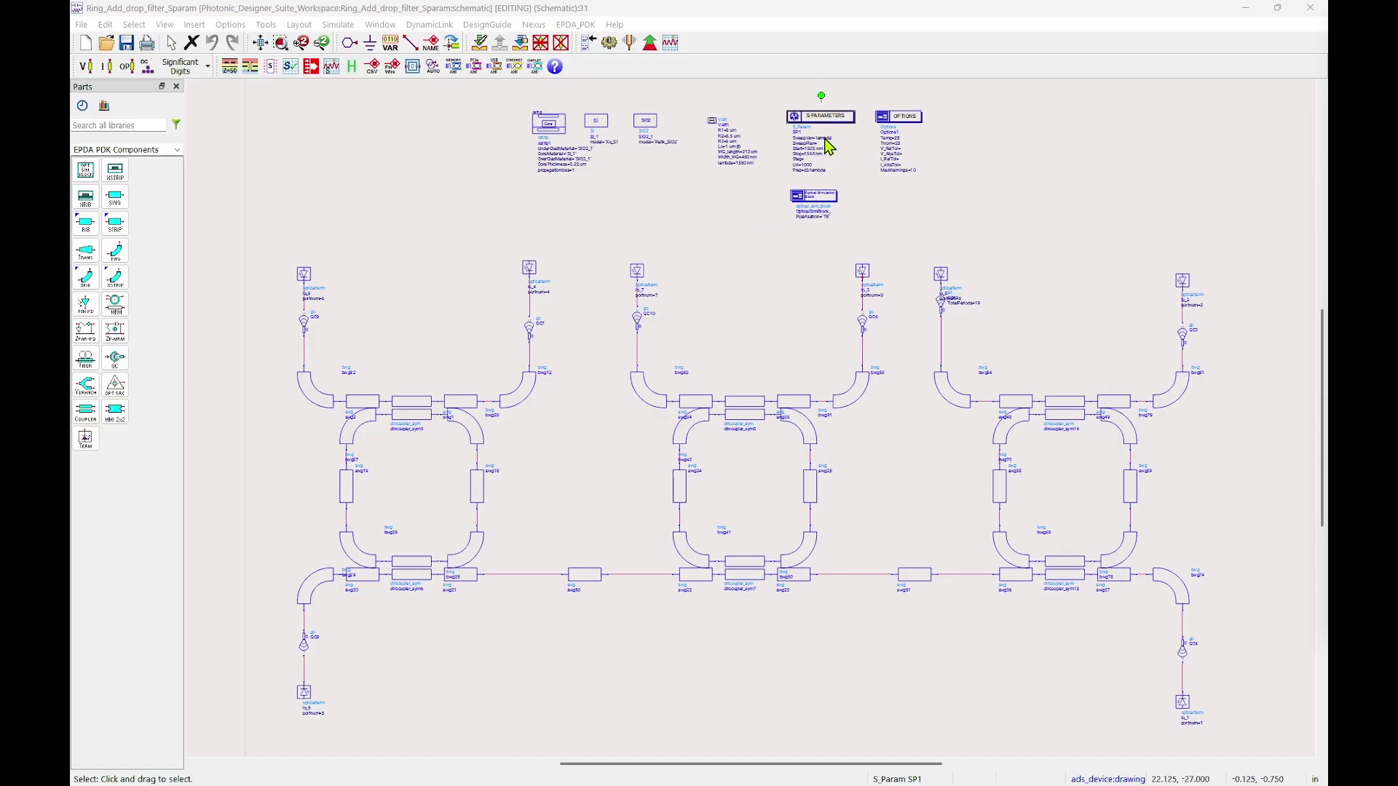
{"action": "scroll", "coordinate": [838, 149], "scroll_direction": "up", "scroll_amount": 3}
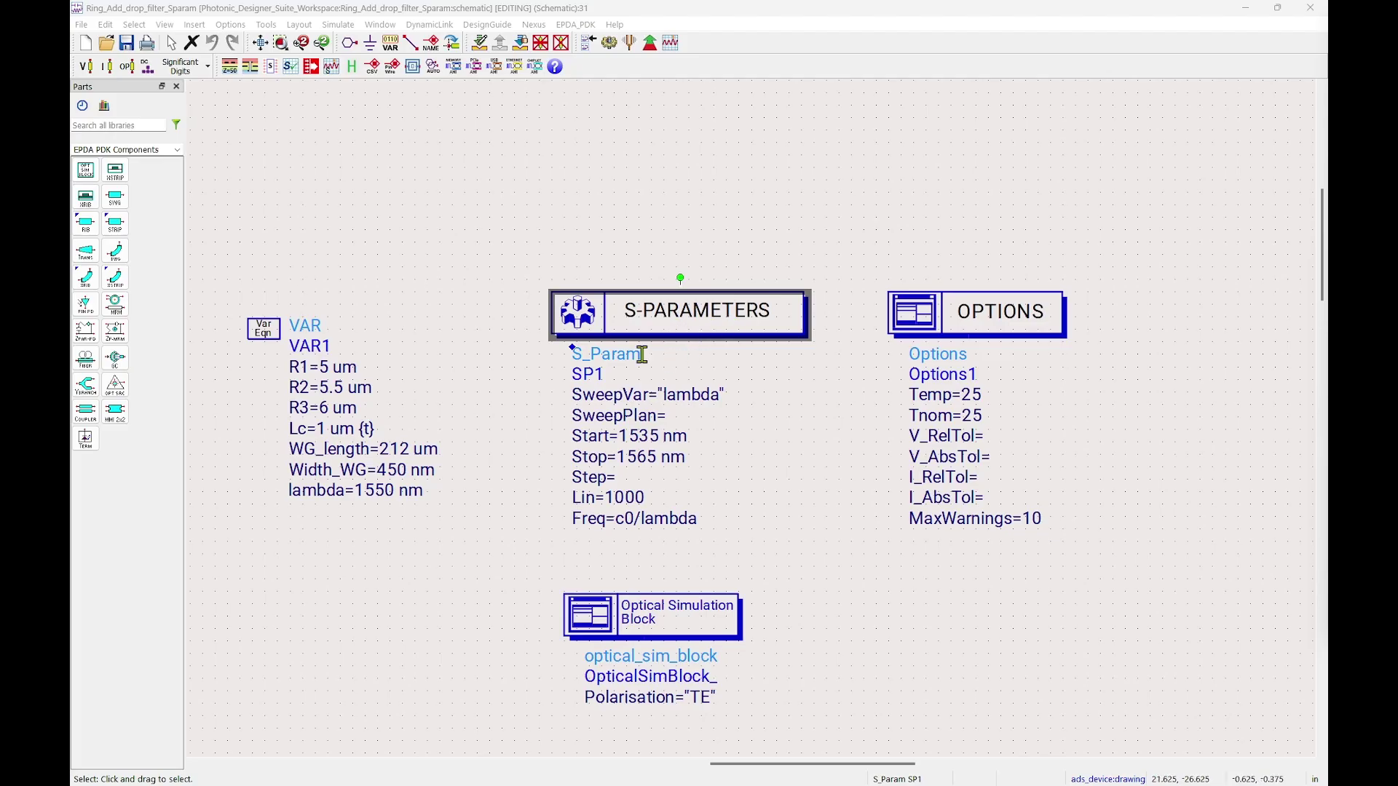
{"action": "double_click", "coordinate": [706, 318]}
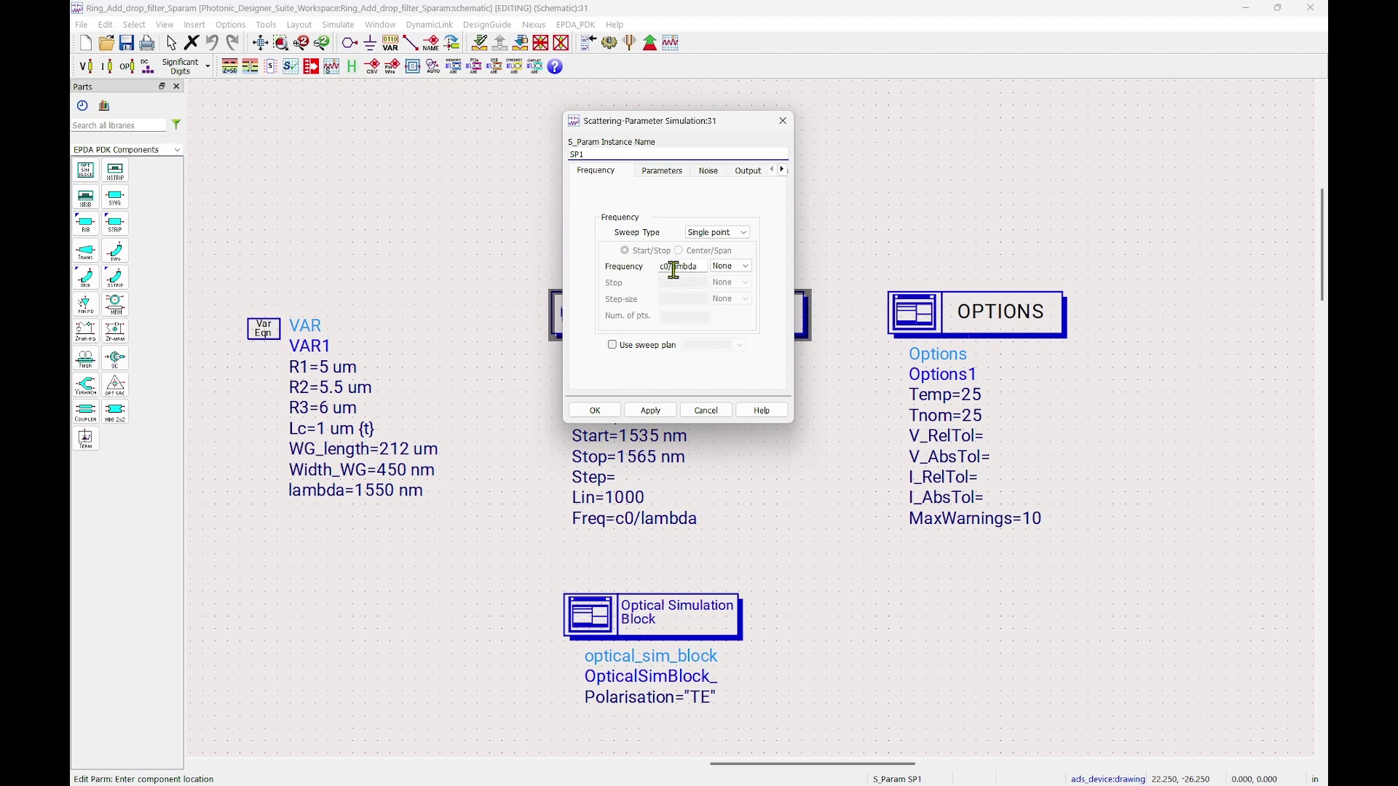
{"action": "left_click", "coordinate": [704, 412]}
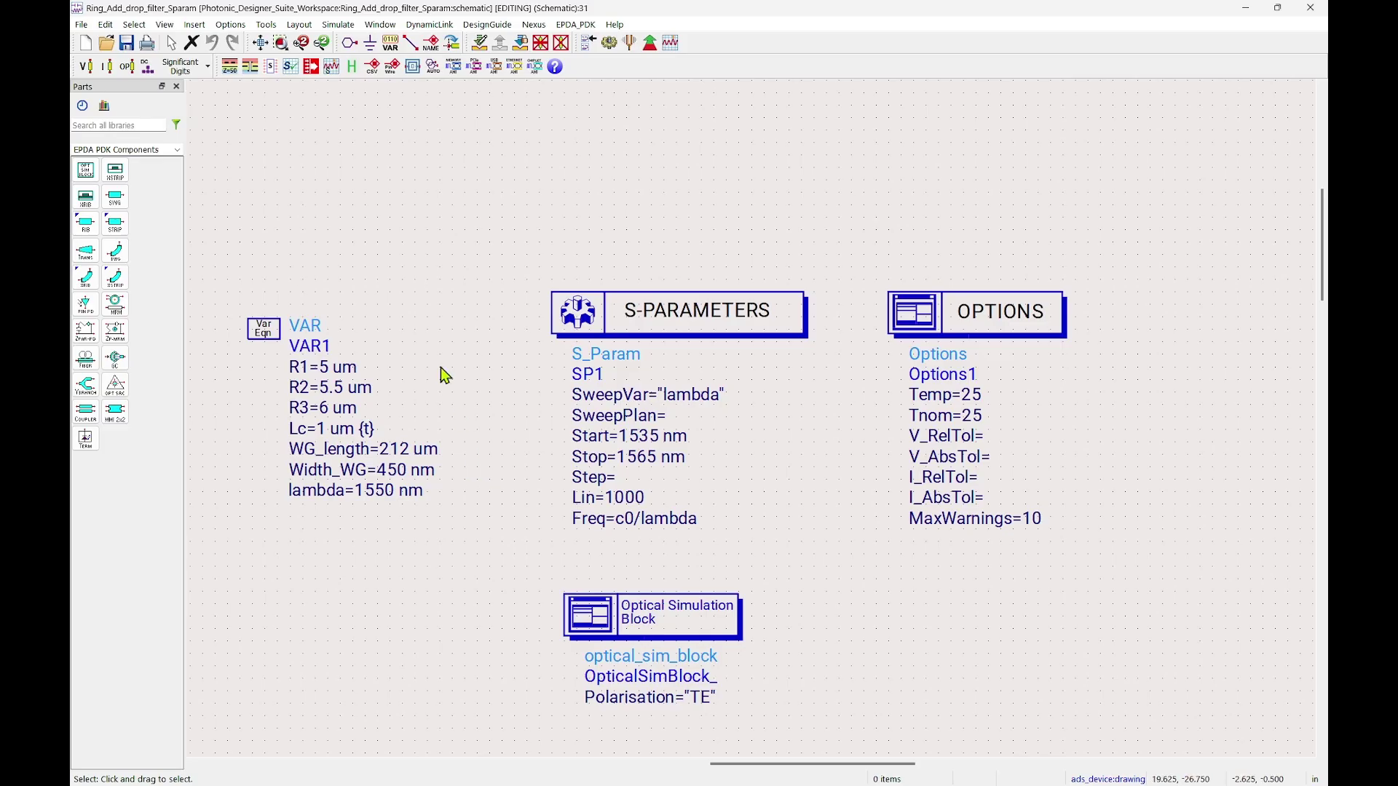
{"action": "left_click", "coordinate": [260, 44]}
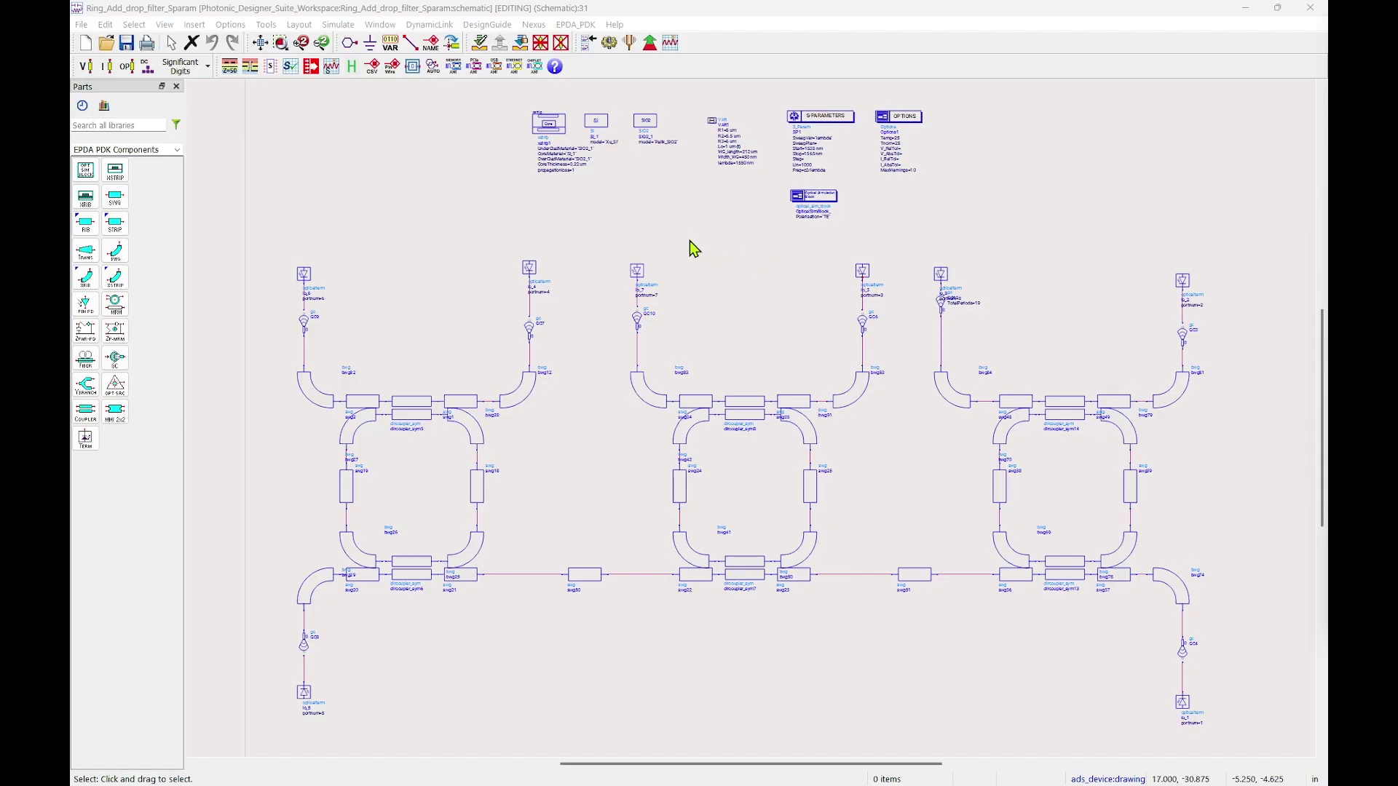
Run the S-parameter simulation, review drop- and through-port plots, then close Data Display and hpeesofsim
{"action": "left_click", "coordinate": [612, 45]}
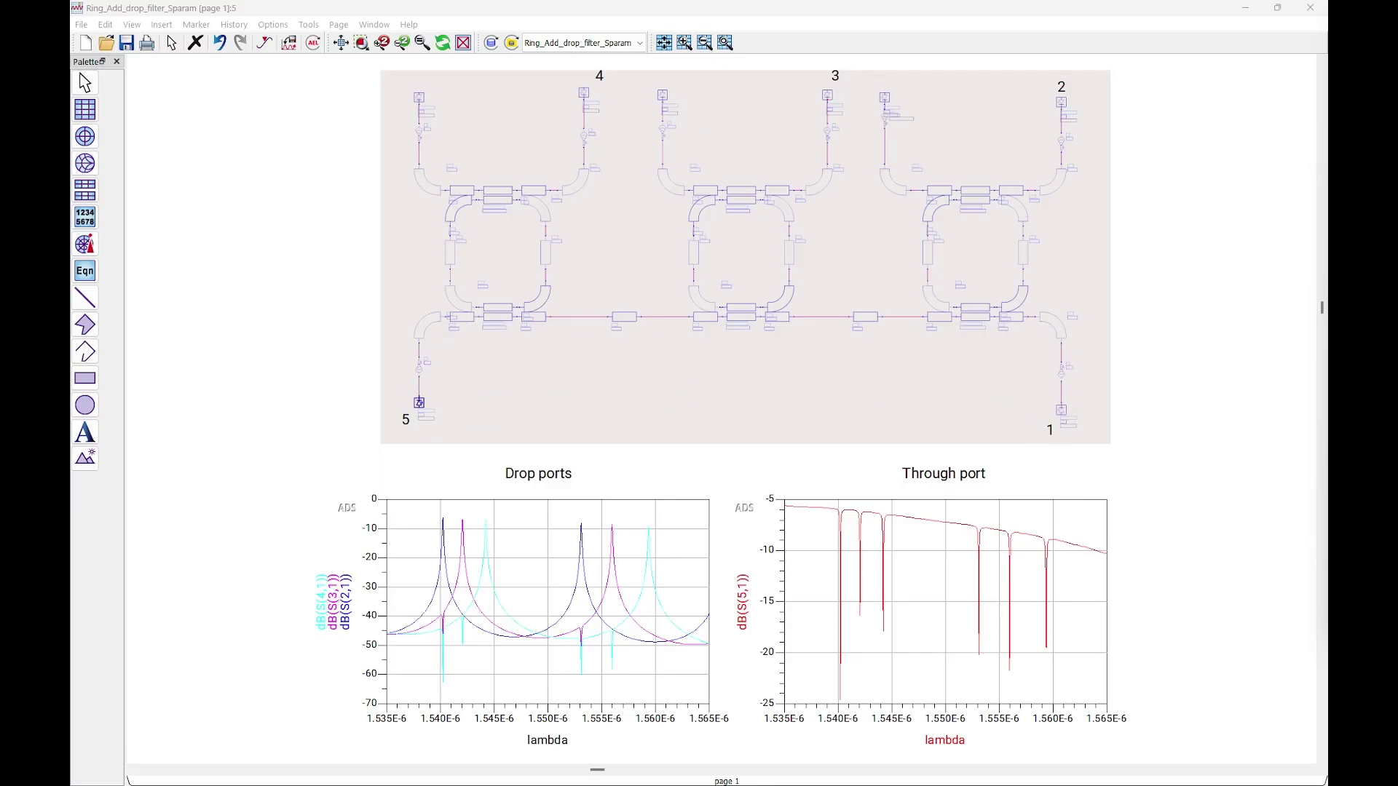
{"action": "mouse_move", "coordinate": [699, 785]}
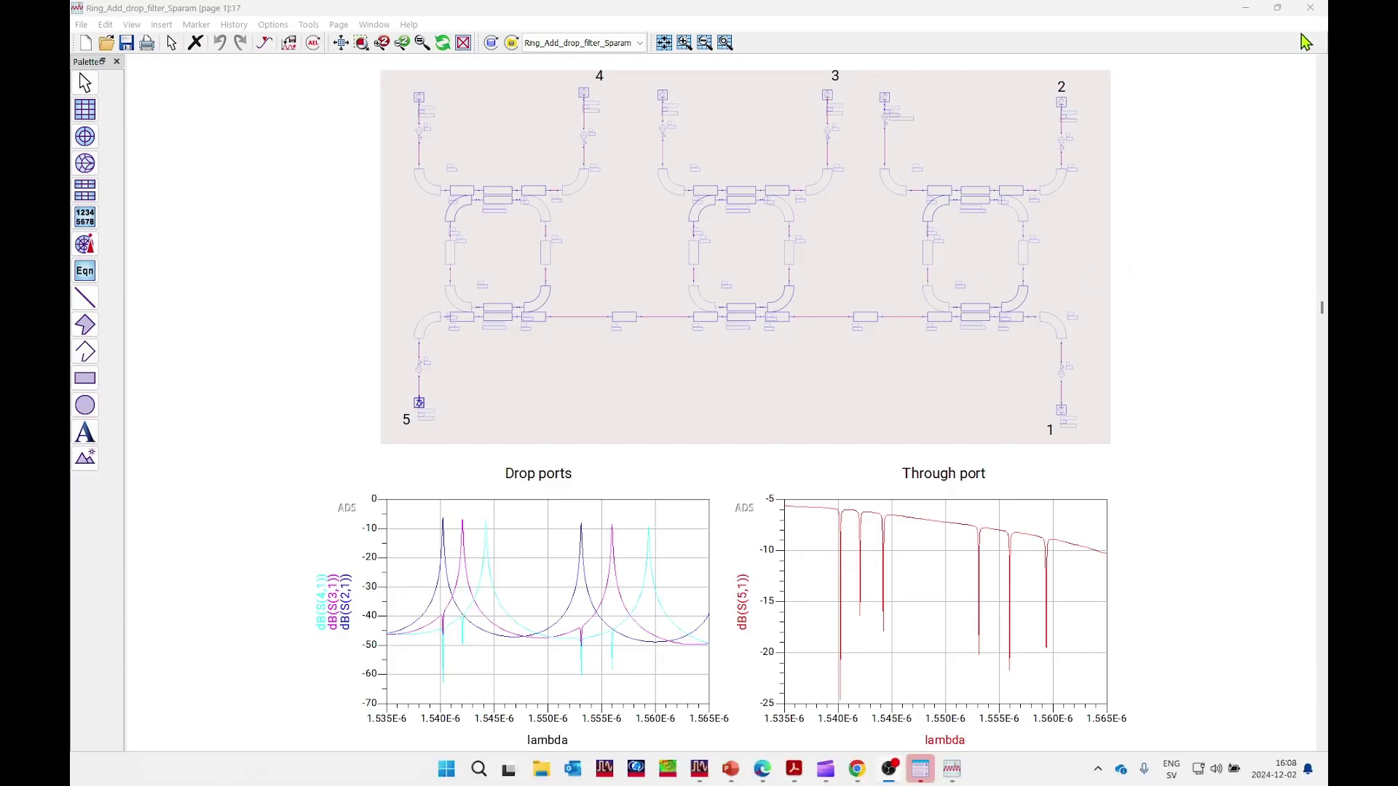
{"action": "left_click", "coordinate": [1310, 7]}
{"action": "left_click", "coordinate": [626, 198]}
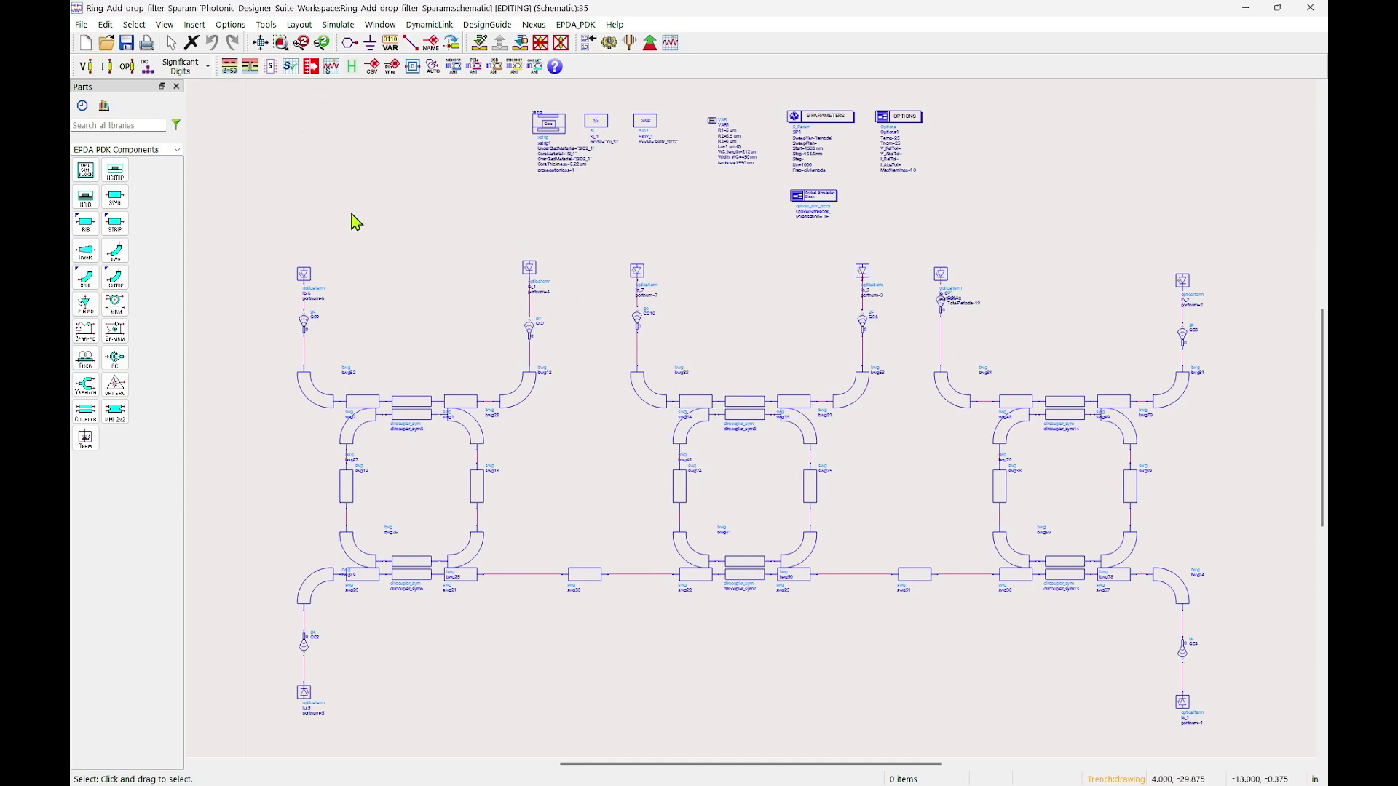
Generate the three-ring filter layout with Layout > Generate/Update Layout, then open the EPDA_PDK menu
{"action": "left_click", "coordinate": [300, 25]}
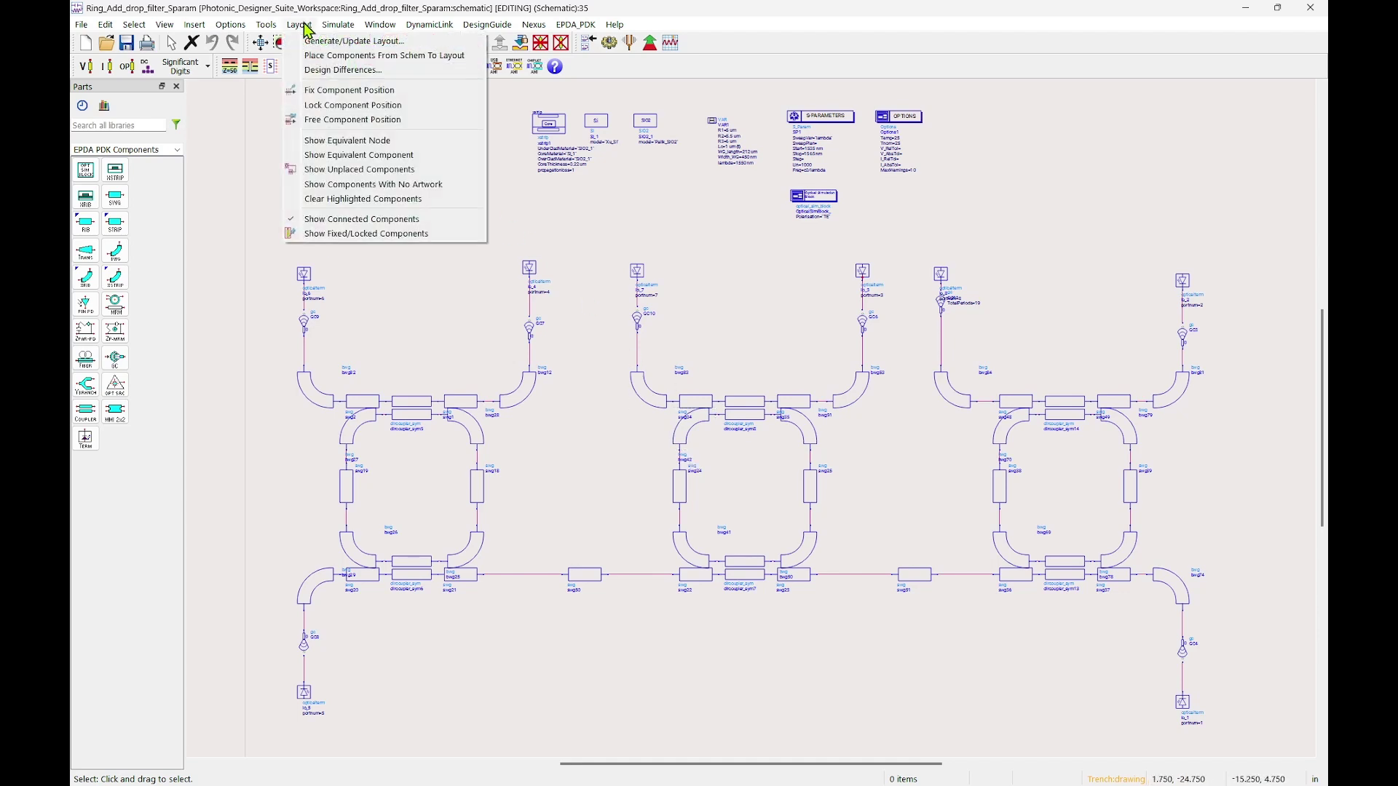
{"action": "left_click", "coordinate": [320, 43]}
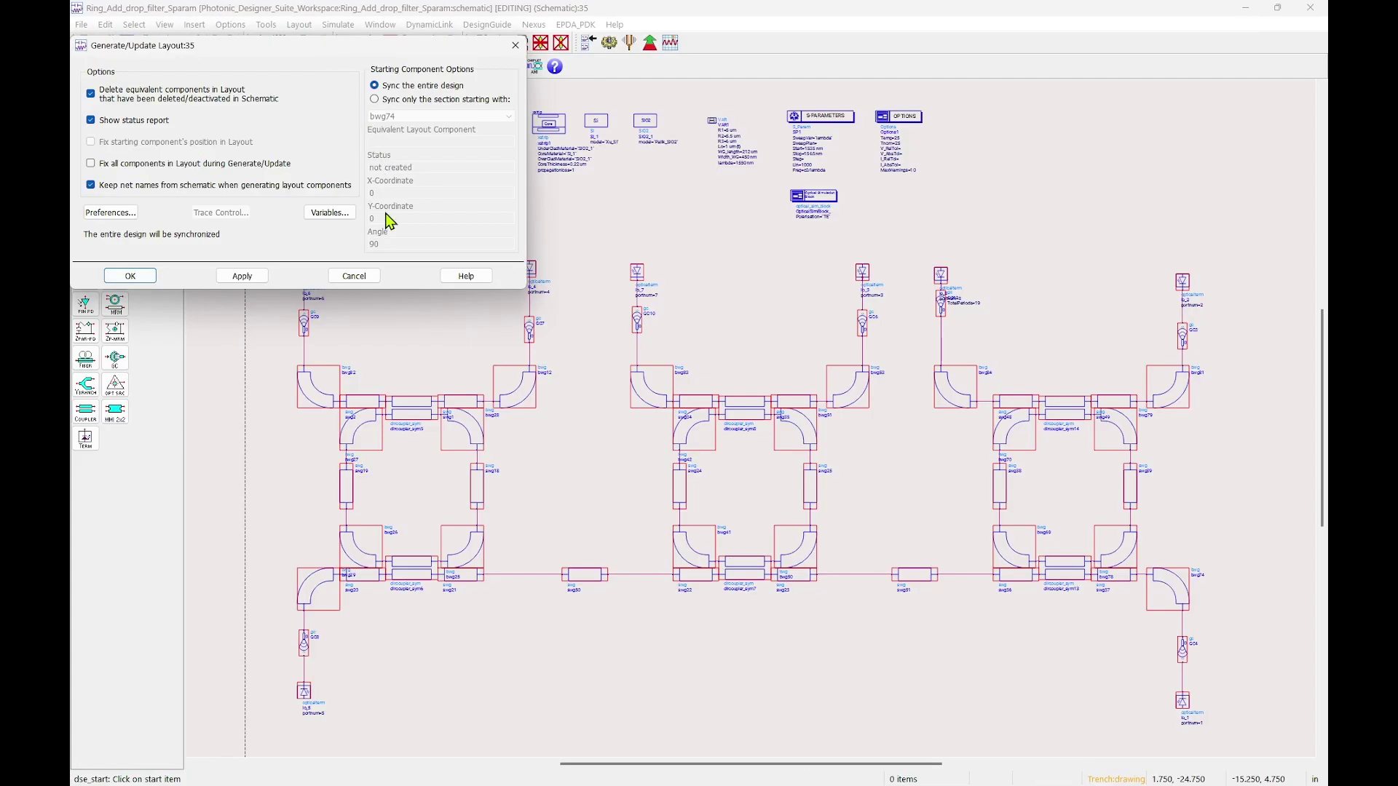
{"action": "left_click", "coordinate": [130, 275]}
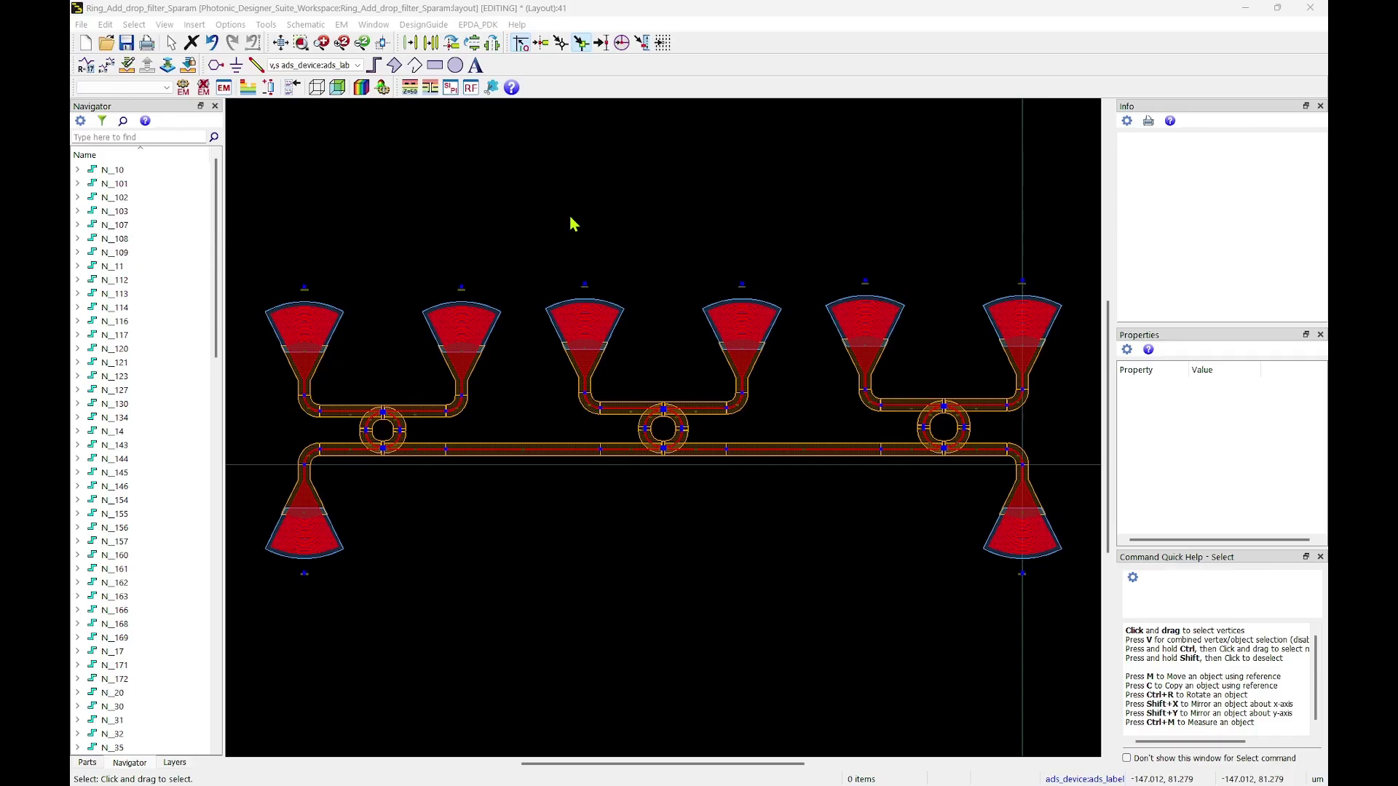
{"action": "left_click", "coordinate": [489, 25]}
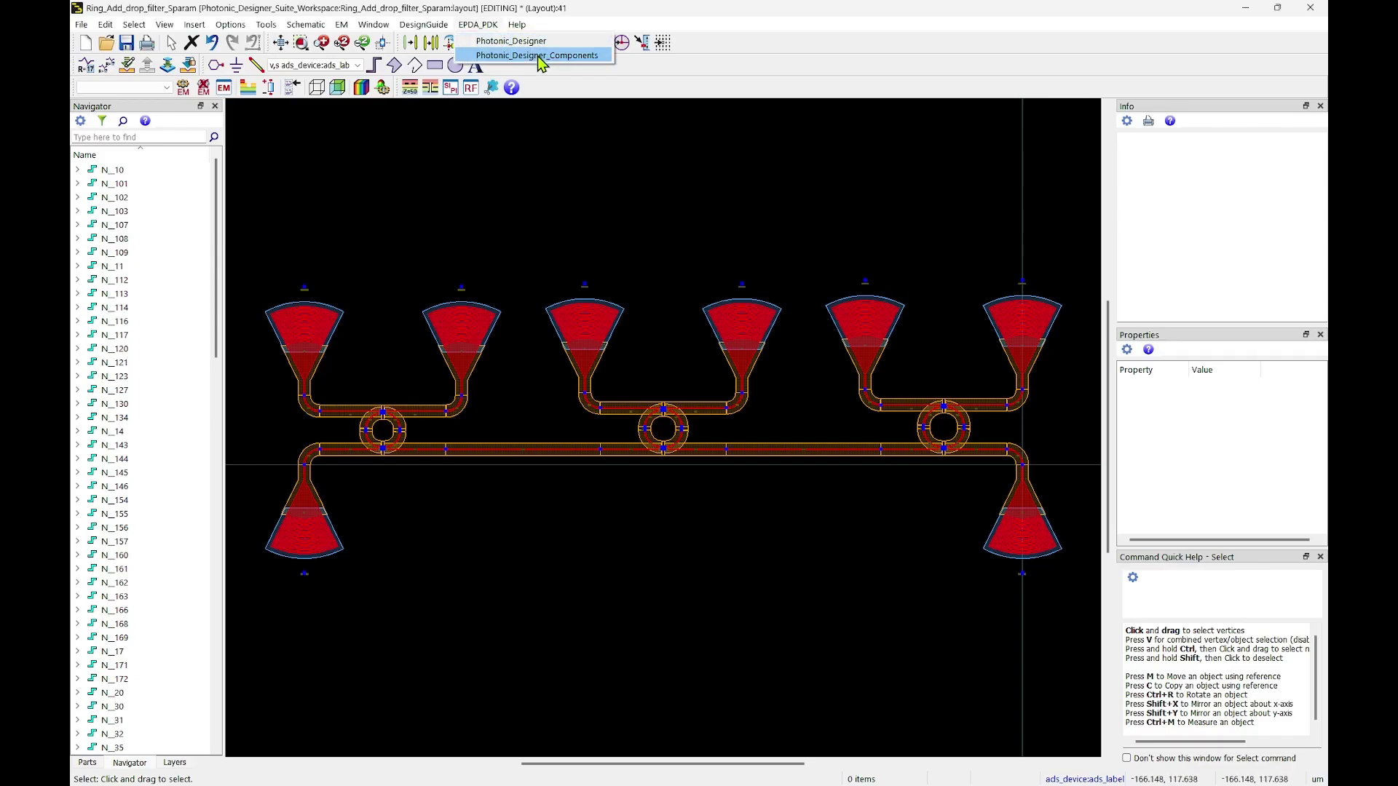